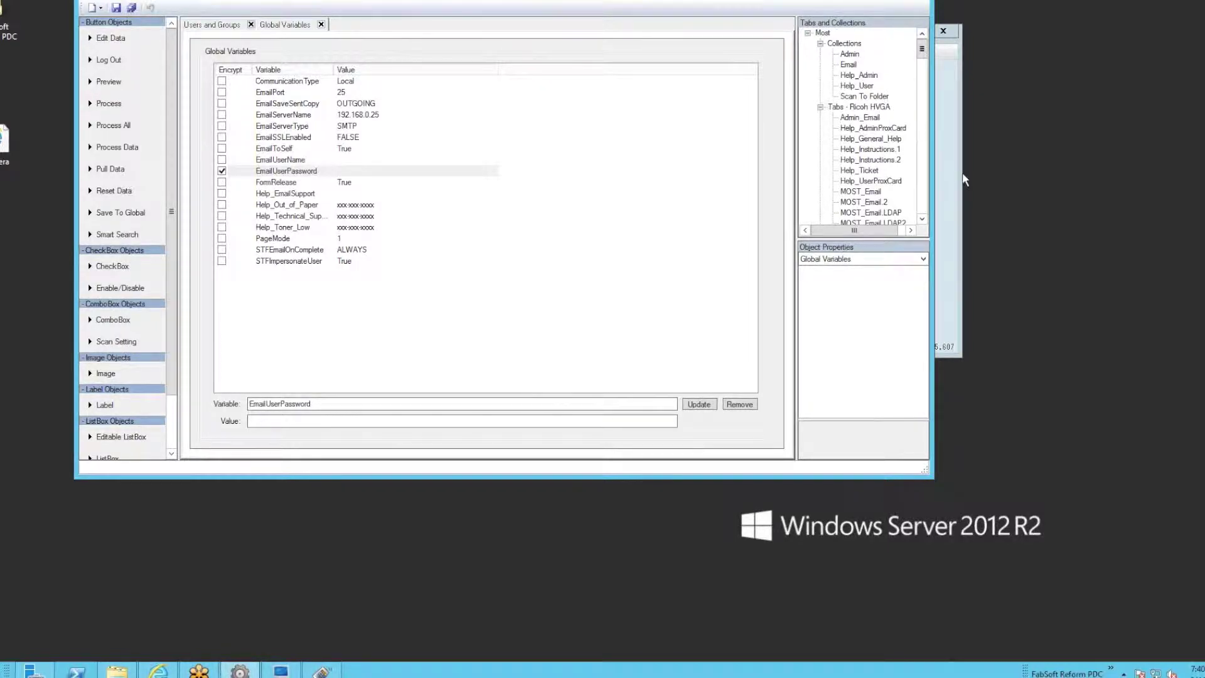
Install the MOST SharePoint screens from the taskbar MOST menu, confirm the import, and select the SharePoint collection.
left_click(1111, 668)
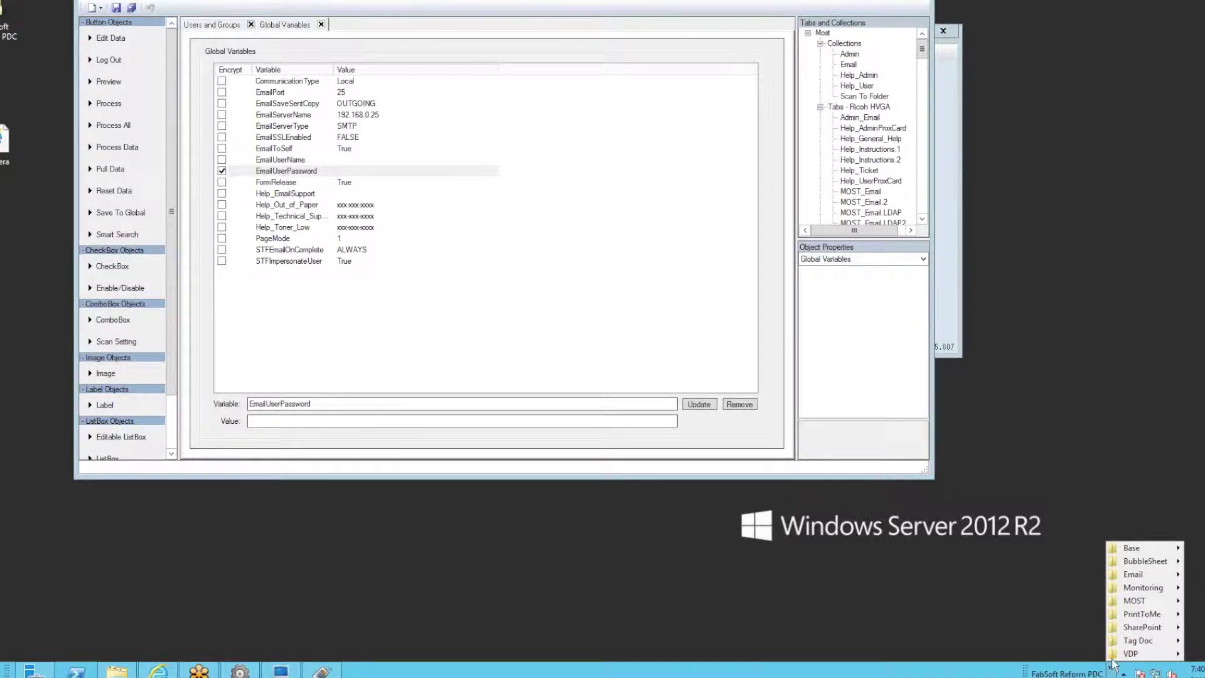
mouse_move(1120, 601)
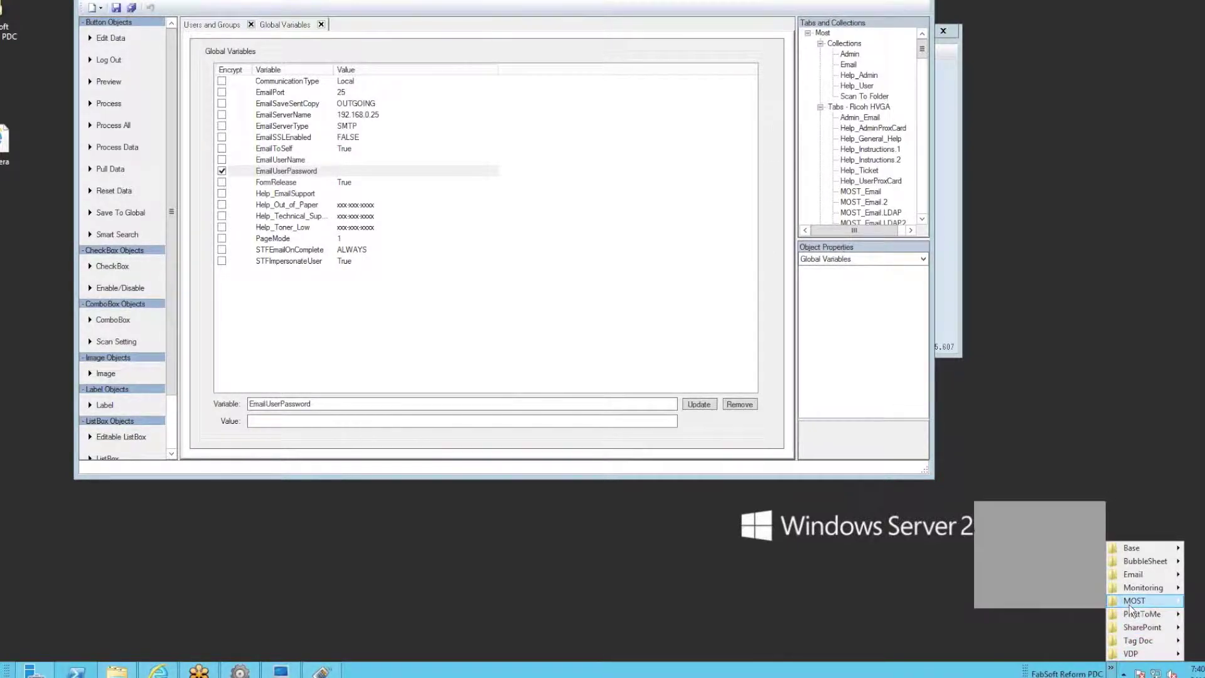
mouse_move(1030, 510)
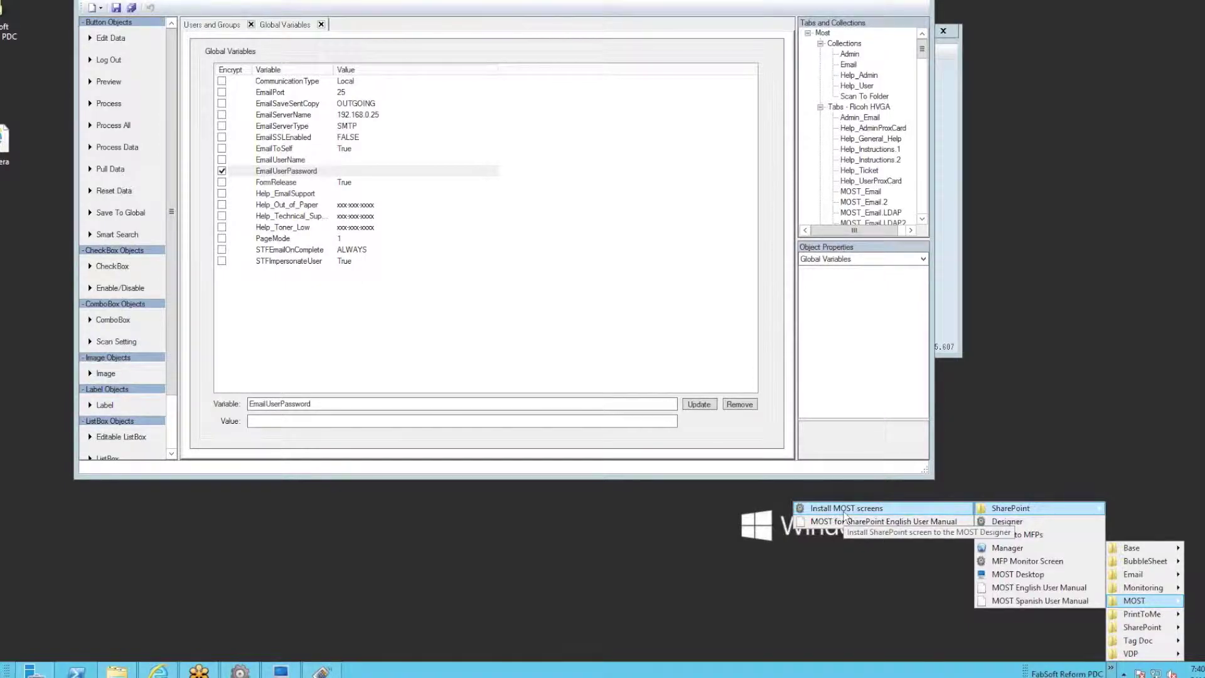
left_click(845, 512)
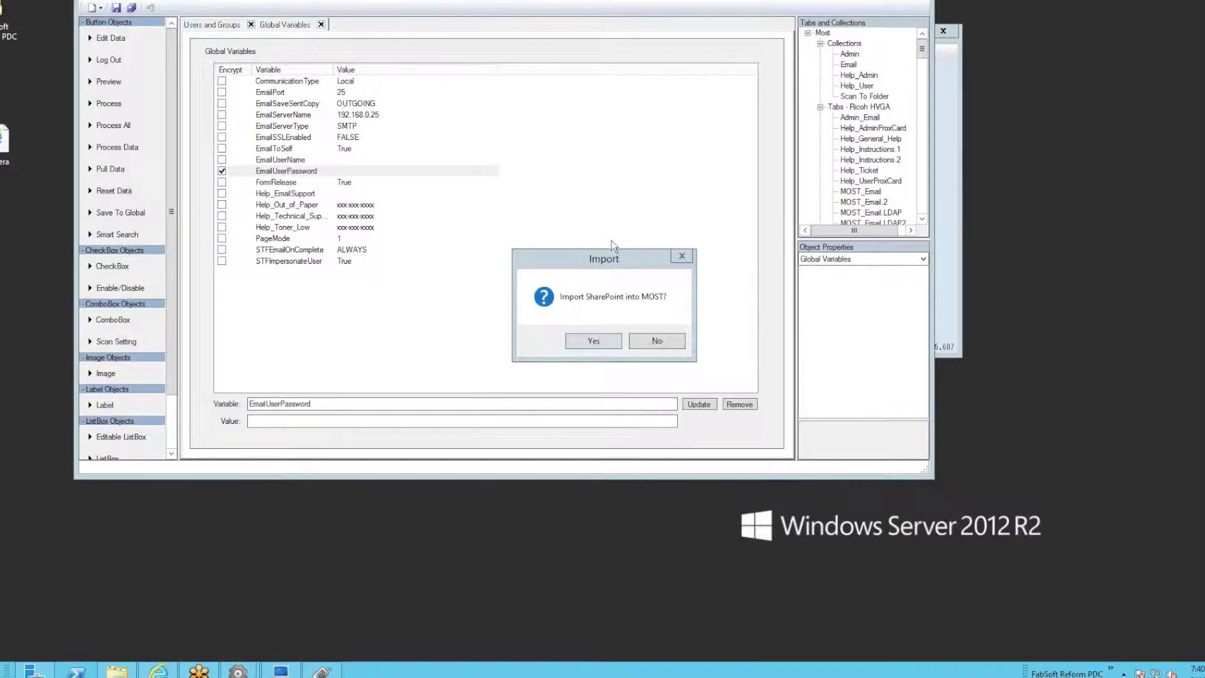
left_click(591, 341)
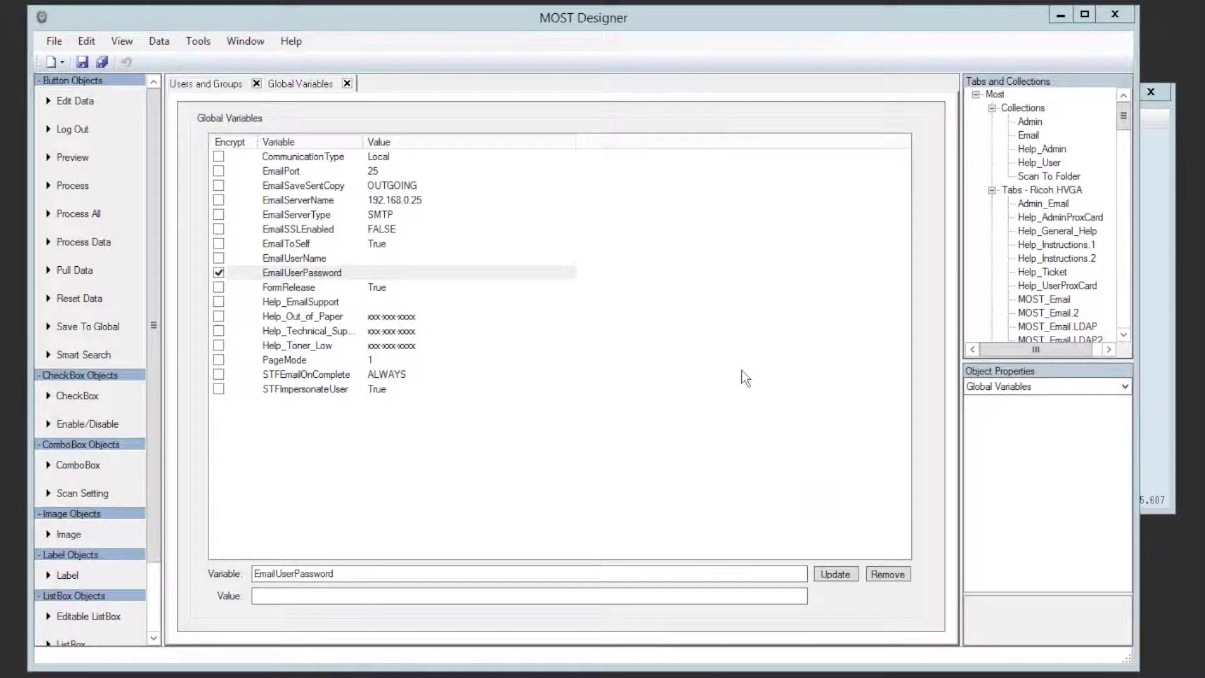
left_click(1027, 81)
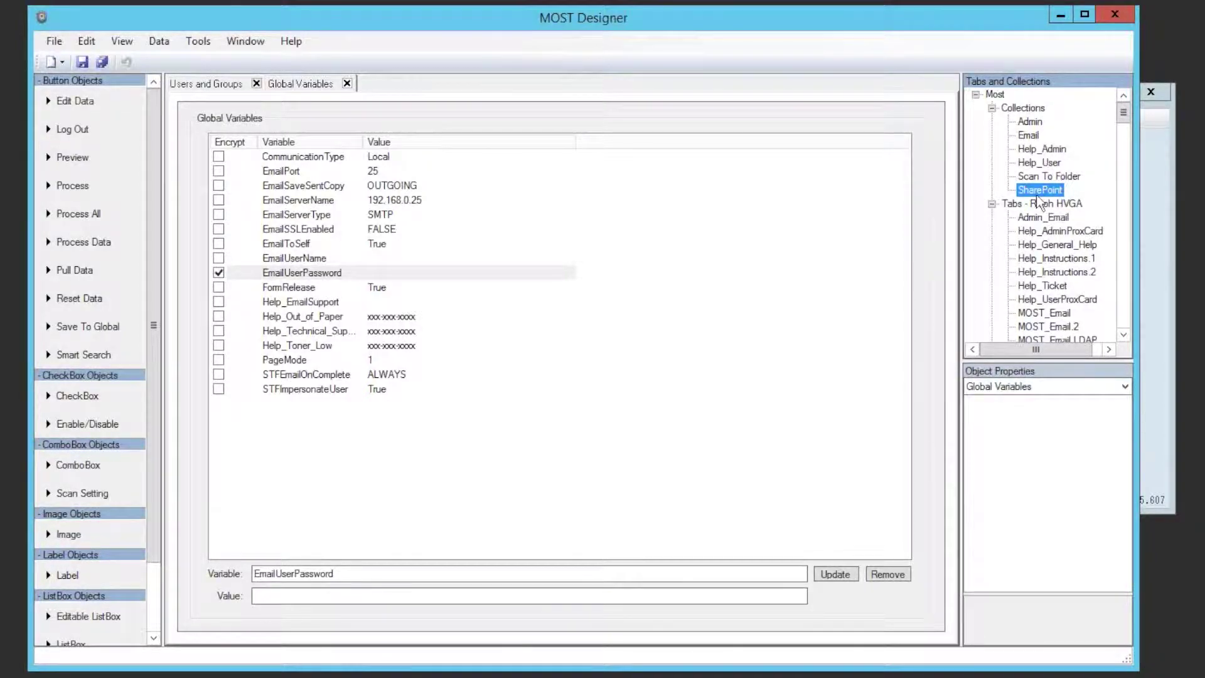
Collapse all nine device Tabs groups, Ricoh HVGA through Lexmark WVGA.
left_click(992, 204)
left_click(993, 217)
left_click(994, 231)
left_click(992, 244)
left_click(992, 258)
left_click(992, 271)
left_click(992, 285)
left_click(992, 299)
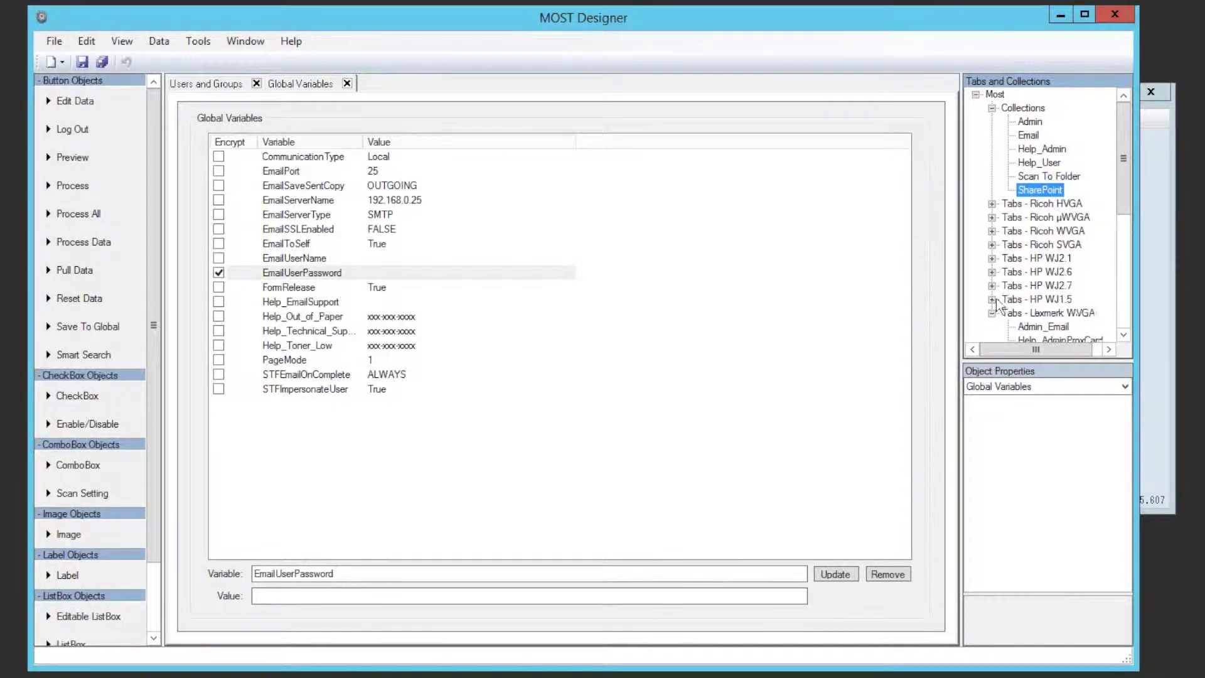
left_click(992, 313)
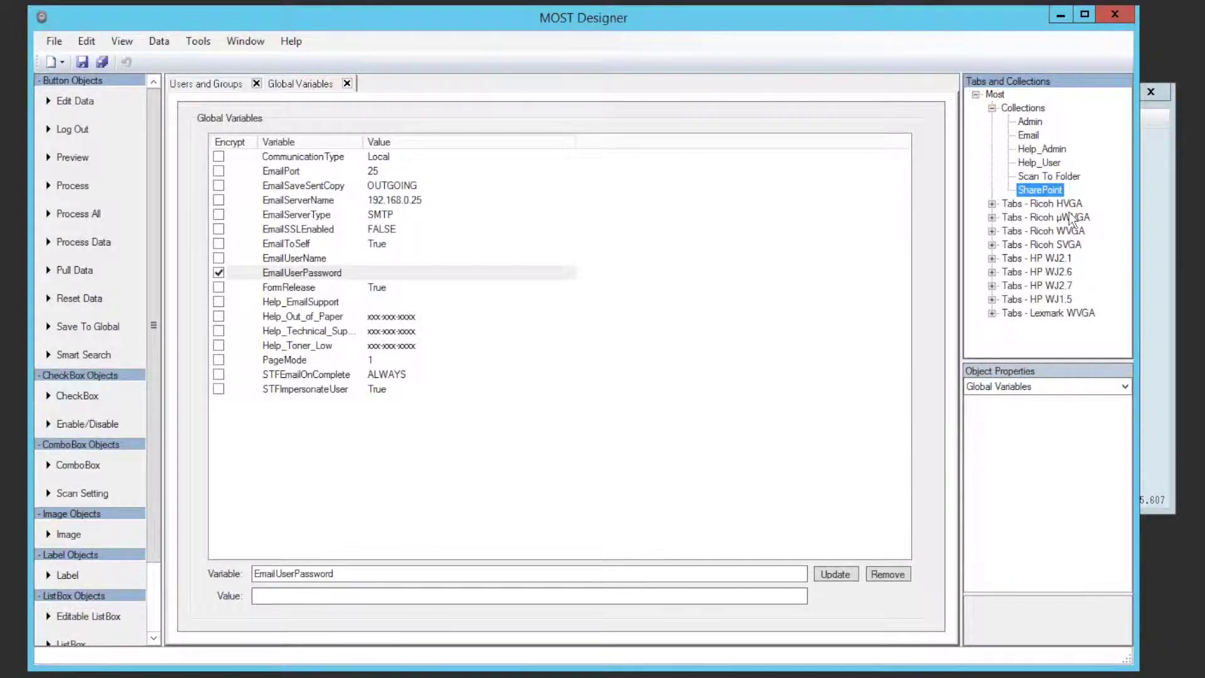
Select the Tabs - Ricoh HVGA and Ricoh WVGA groups, then Ricoh HVGA again.
left_click(1068, 205)
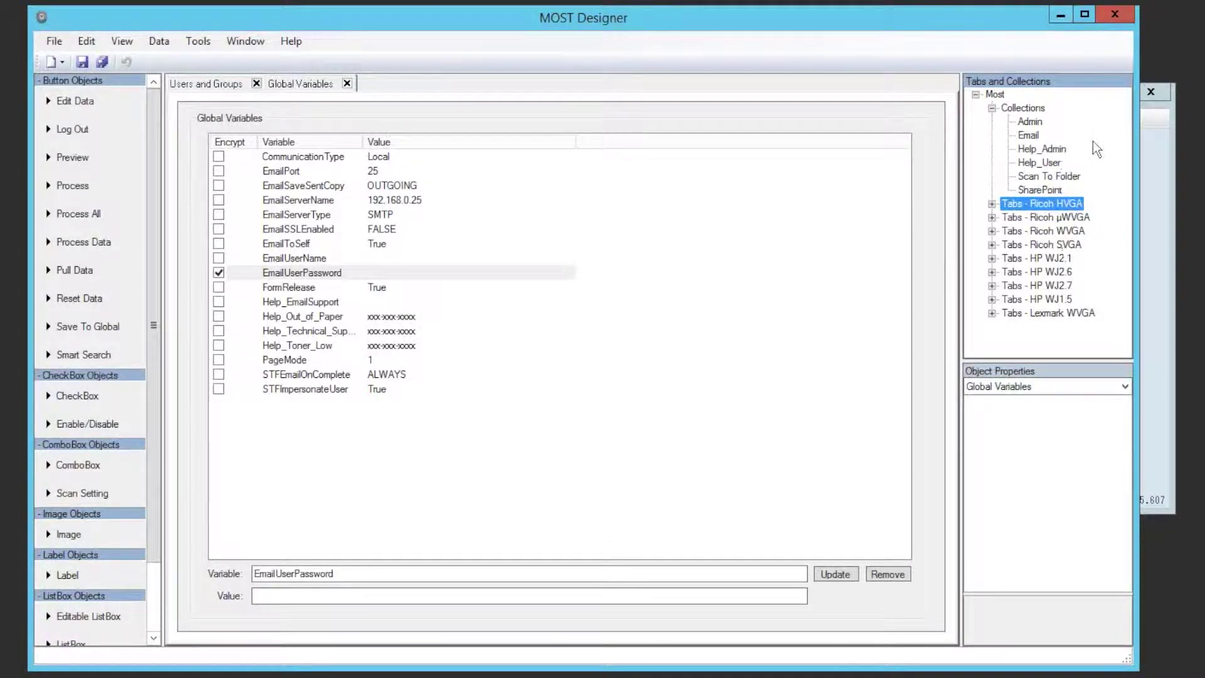
left_click(1052, 232)
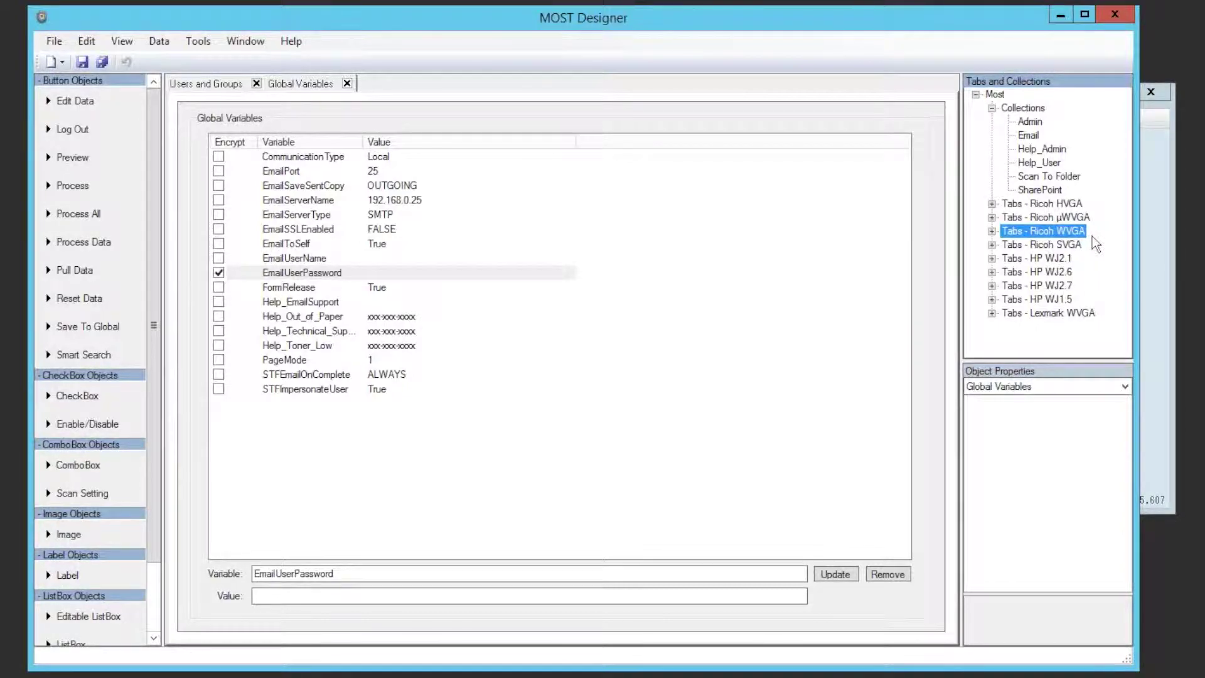
left_click(1057, 205)
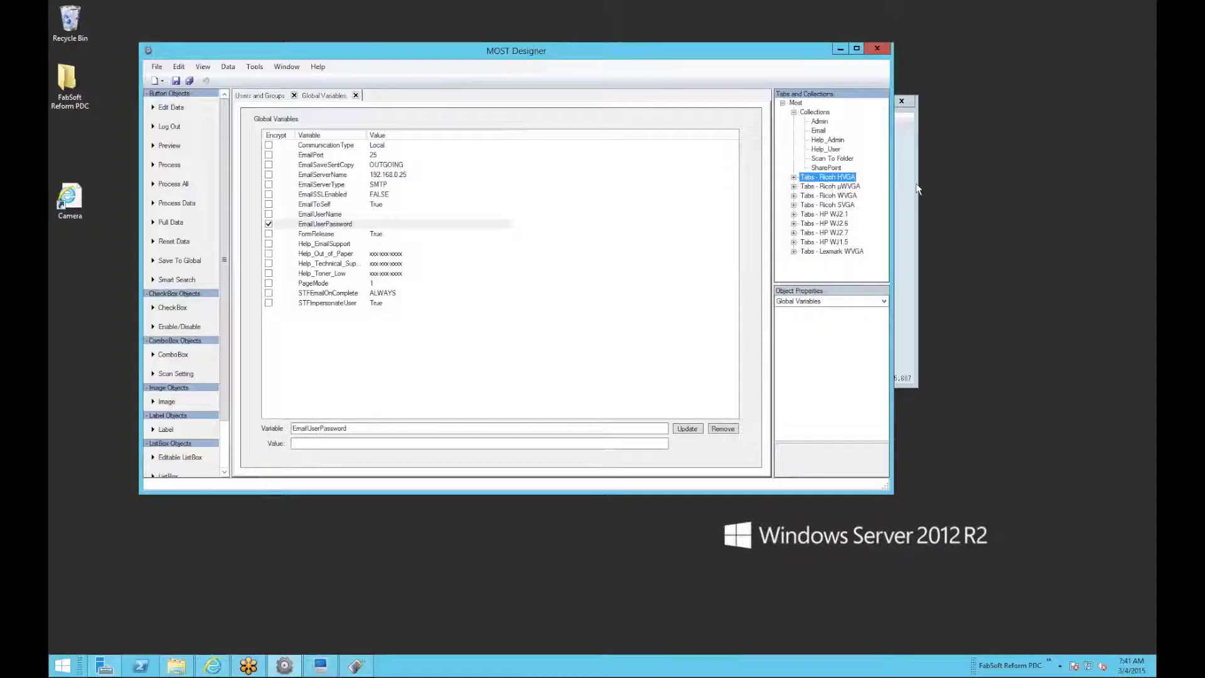
Move the MOST login window down the screen and bring the Designer back to the front.
left_click(1156, 187)
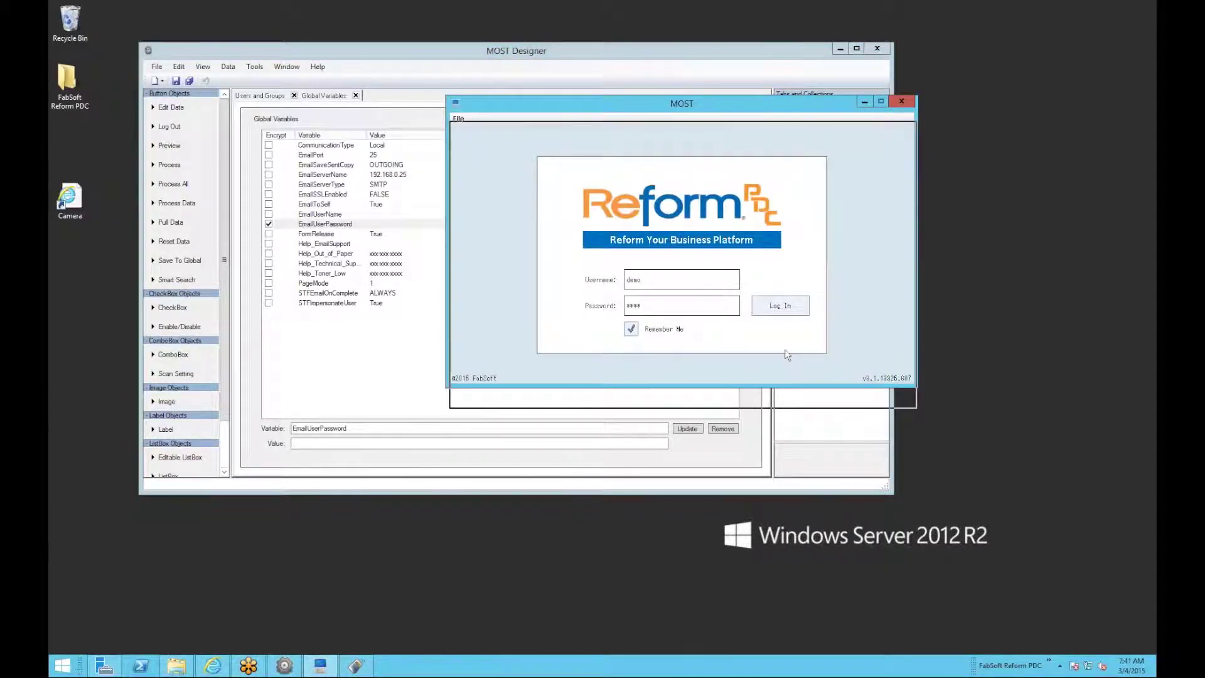
left_click_drag(790, 100, 788, 371)
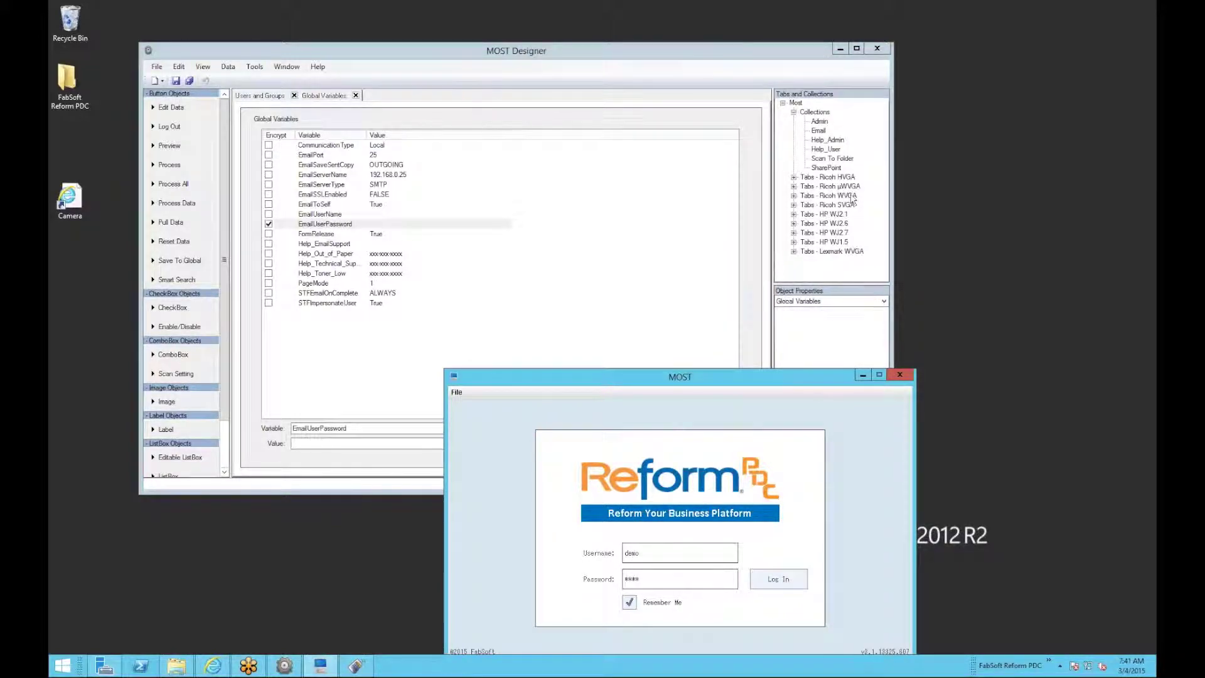
left_click(847, 186)
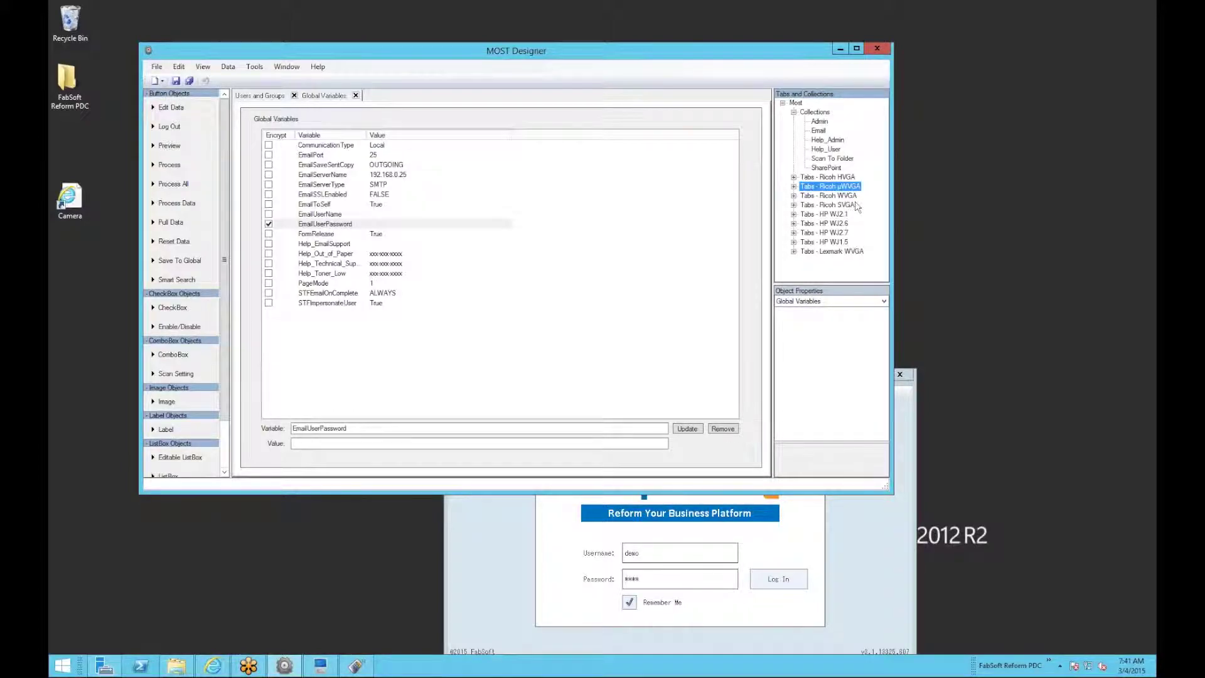
Step through the Tabs groups from Ricoh SVGA down to Lexmark WVGA.
left_click(853, 206)
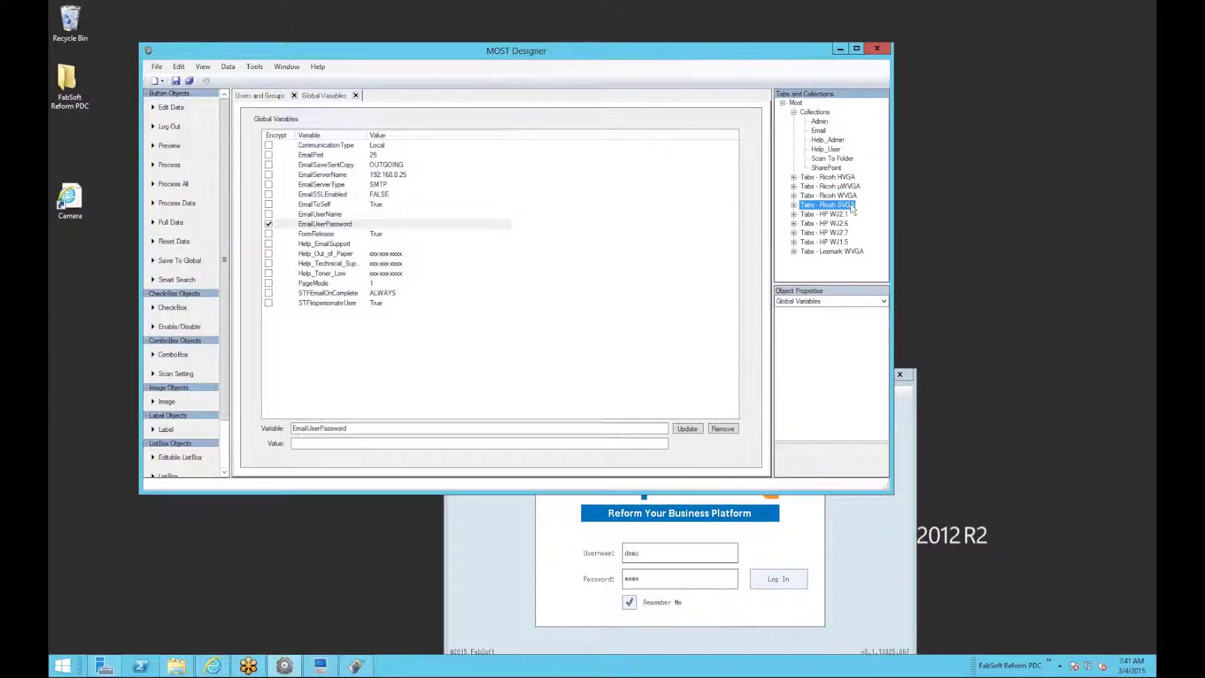
key("Up")
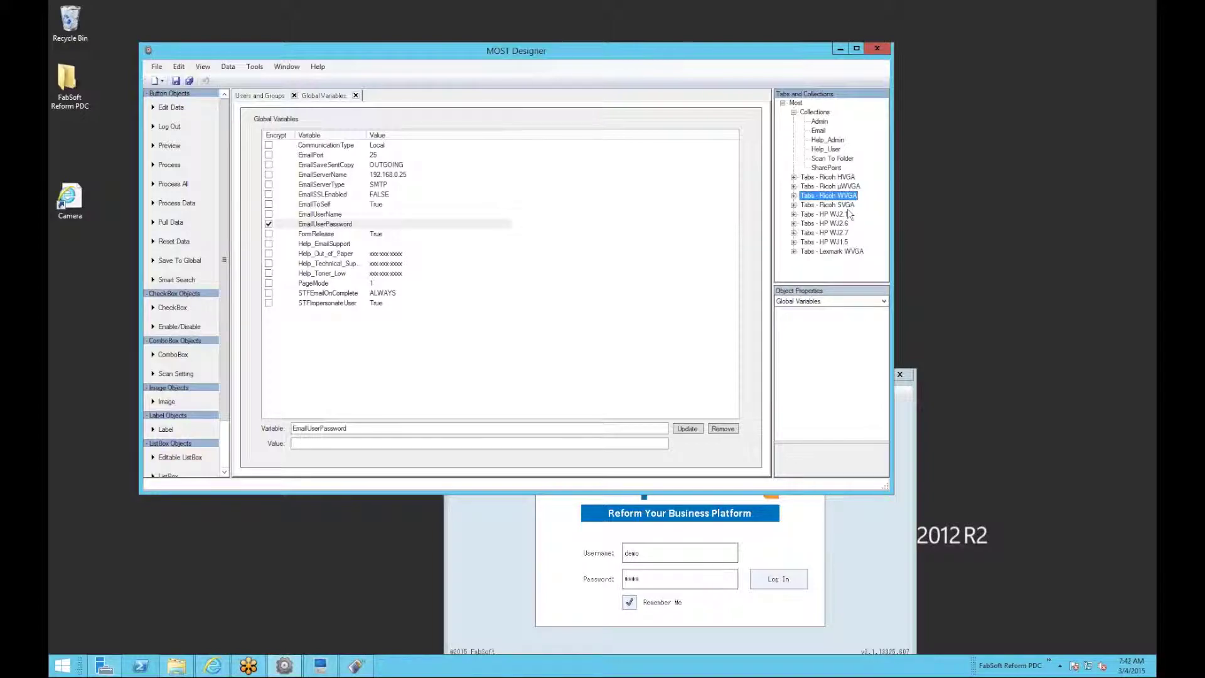
left_click(846, 214)
left_click(844, 224)
left_click(842, 233)
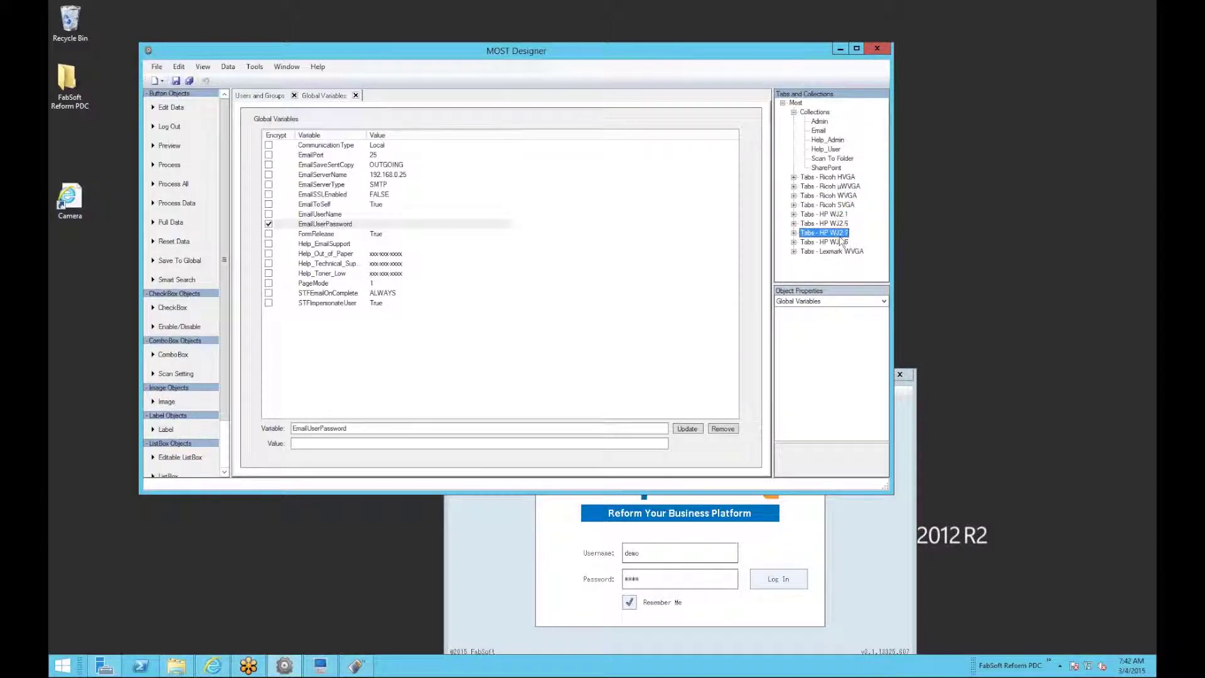
left_click(841, 242)
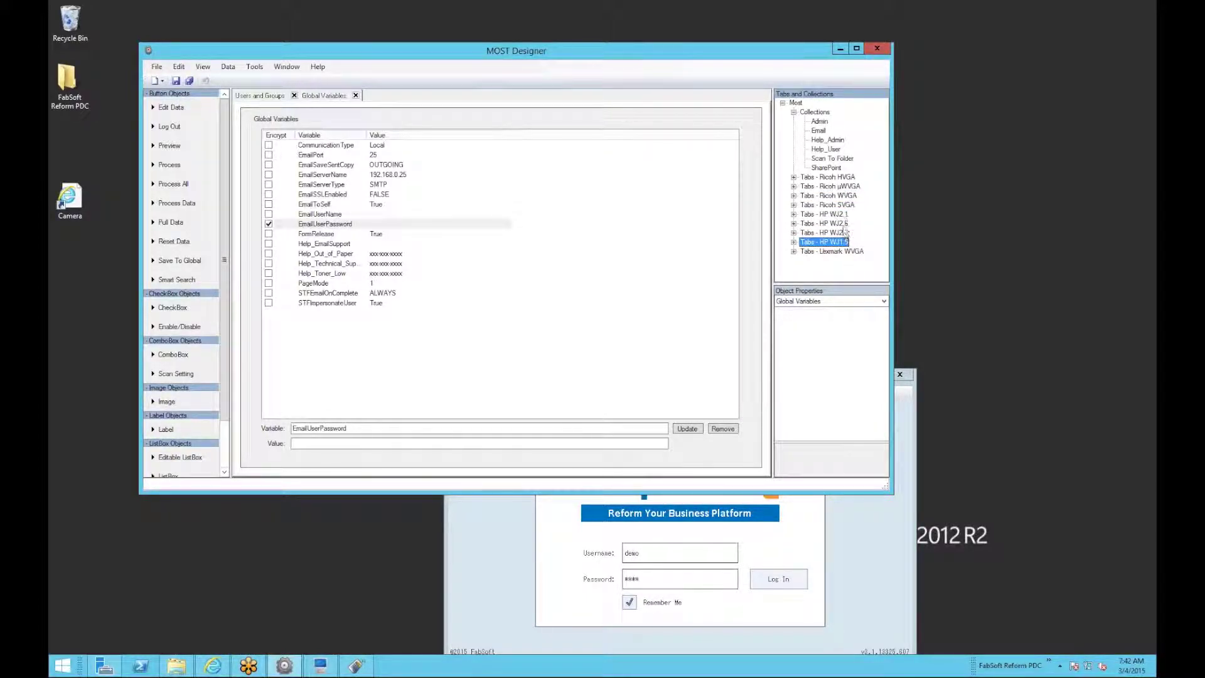
left_click(841, 251)
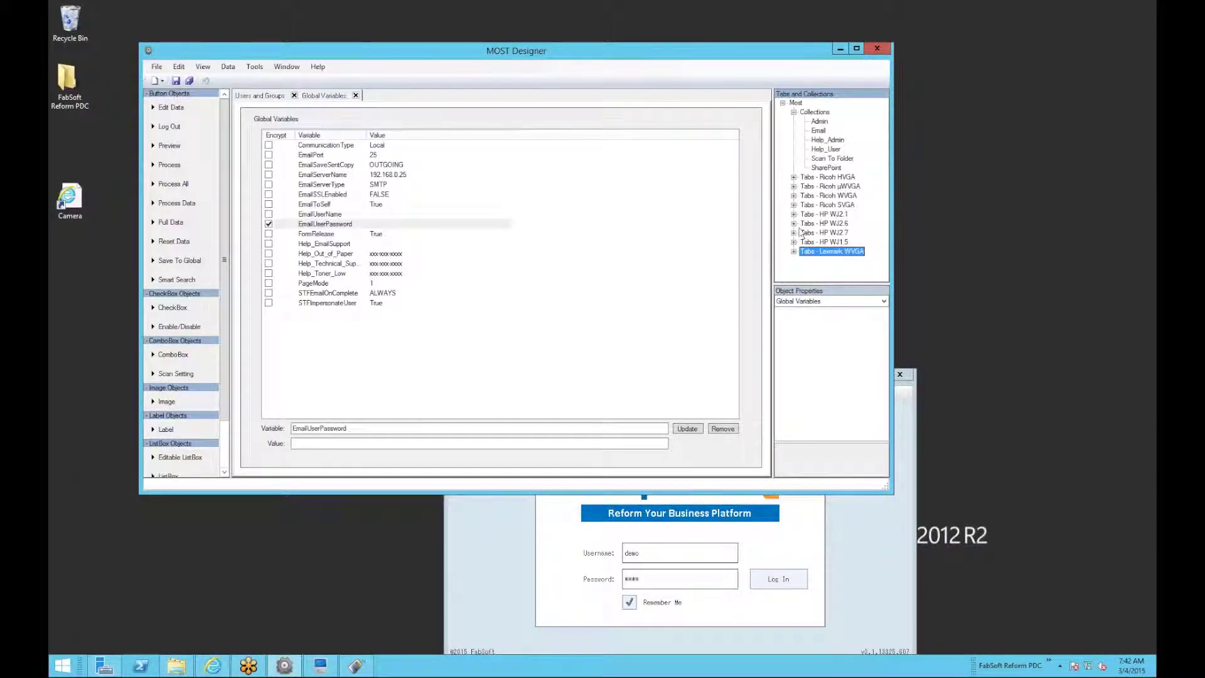
left_click(793, 196)
right_click(833, 177)
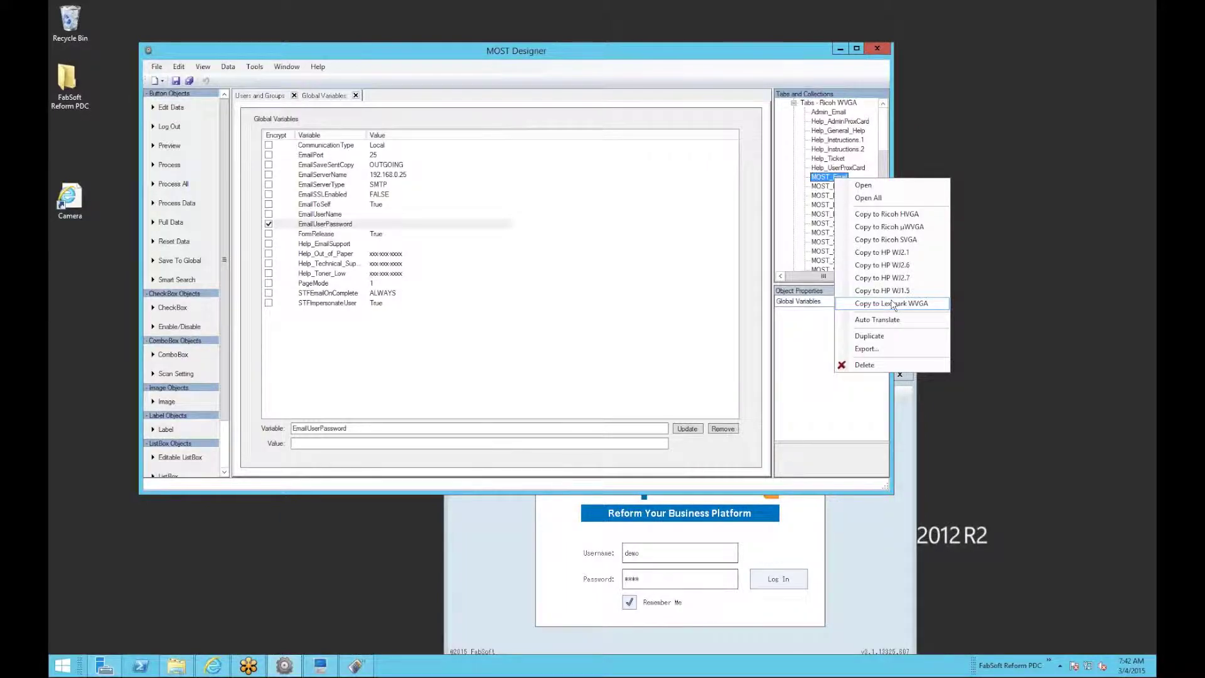
left_click(884, 124)
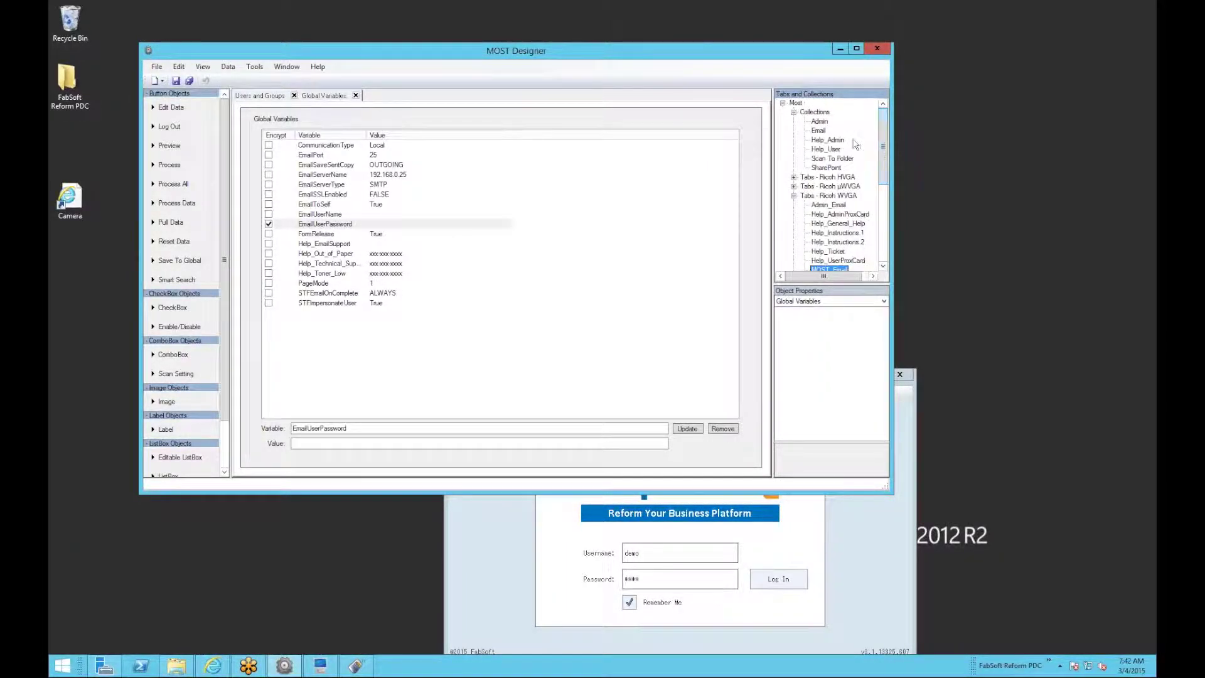
left_click(794, 195)
left_click(827, 168)
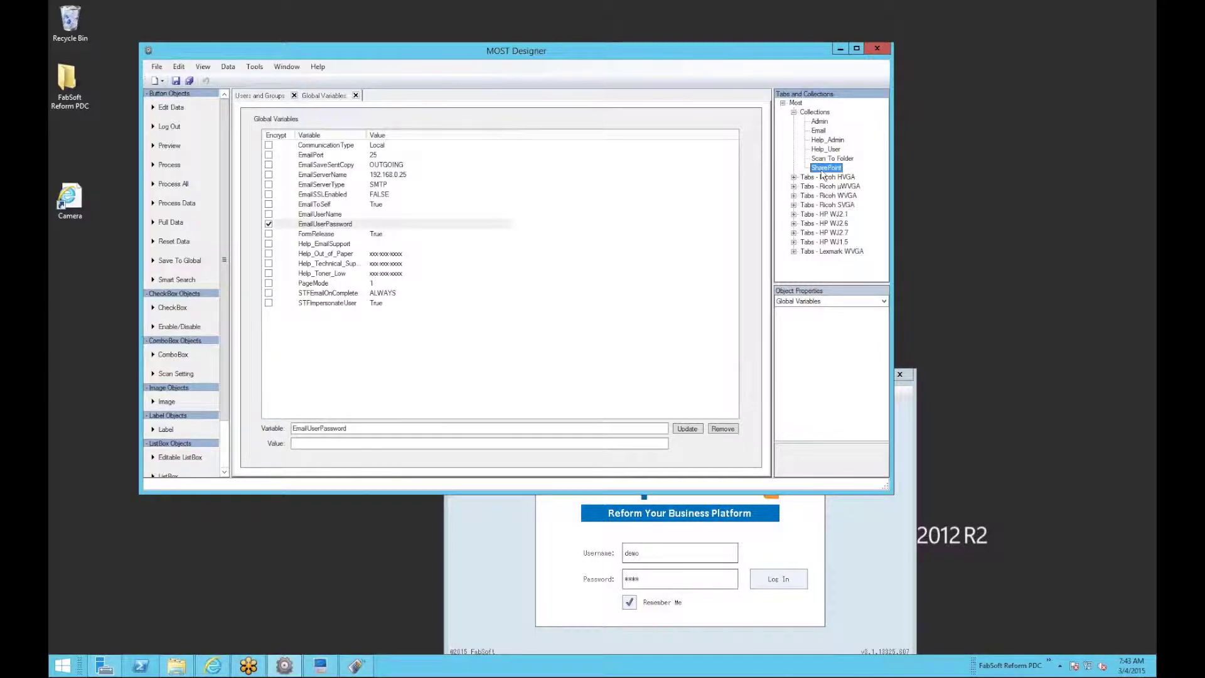
Close the Global Variables and Users and Groups pages, then reopen Users and Groups for the demo user.
left_click(356, 95)
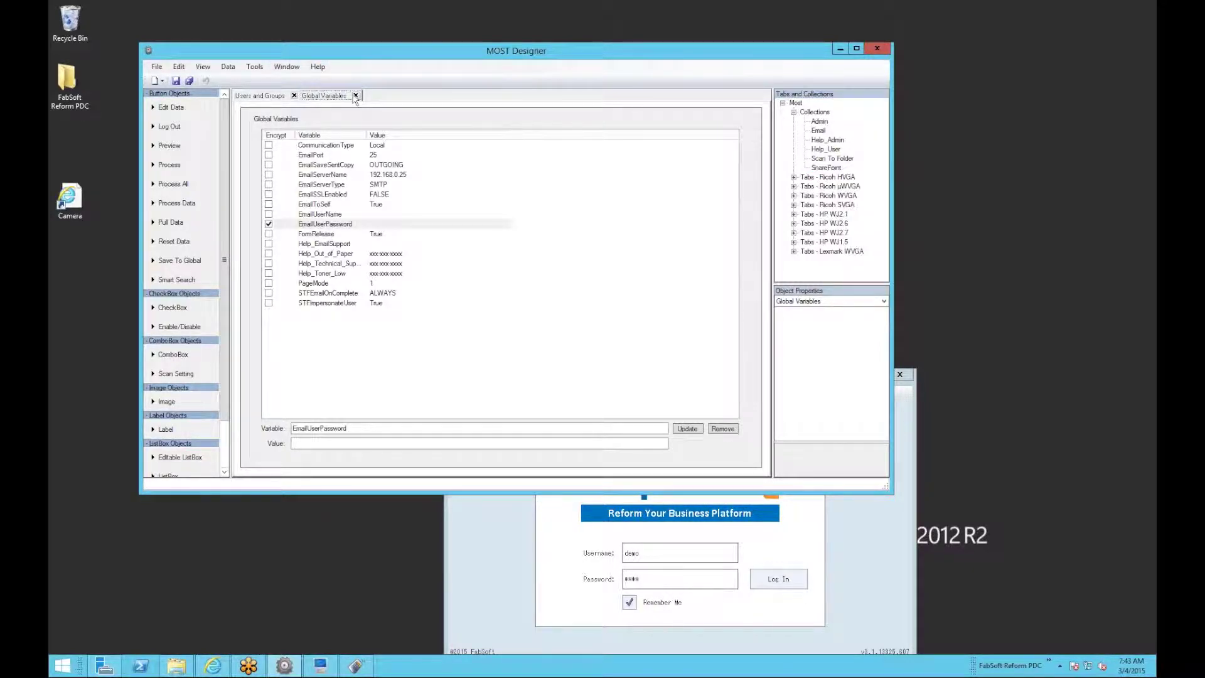
left_click(294, 95)
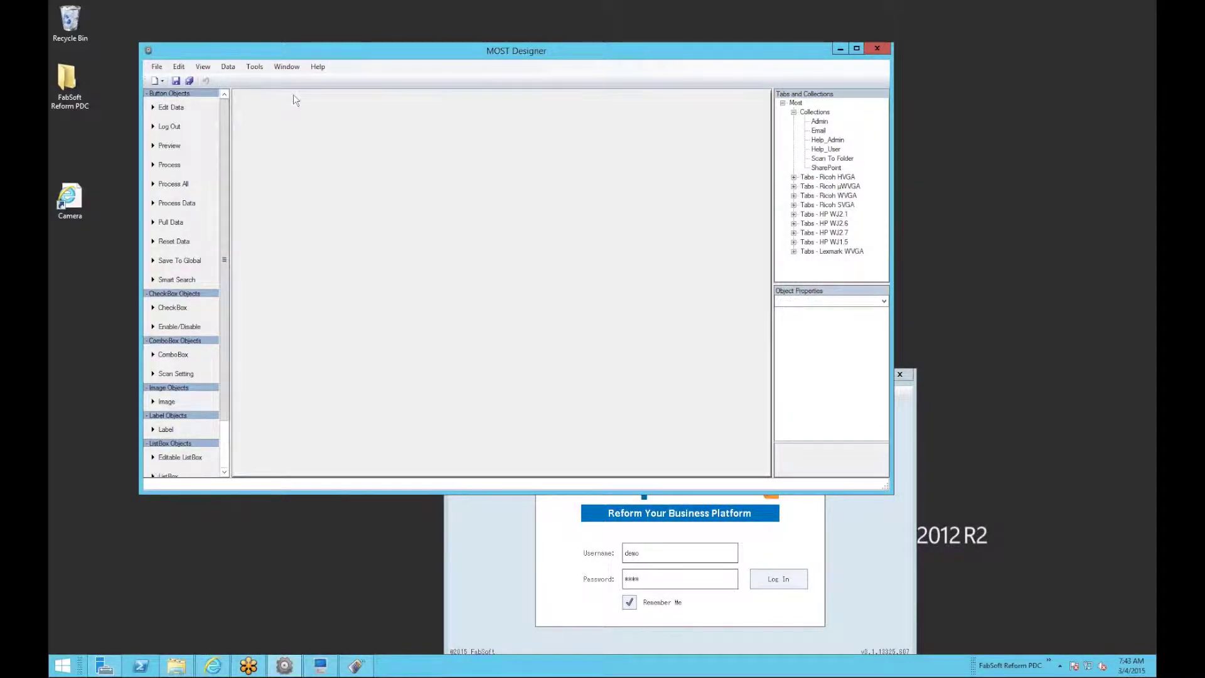
left_click(228, 67)
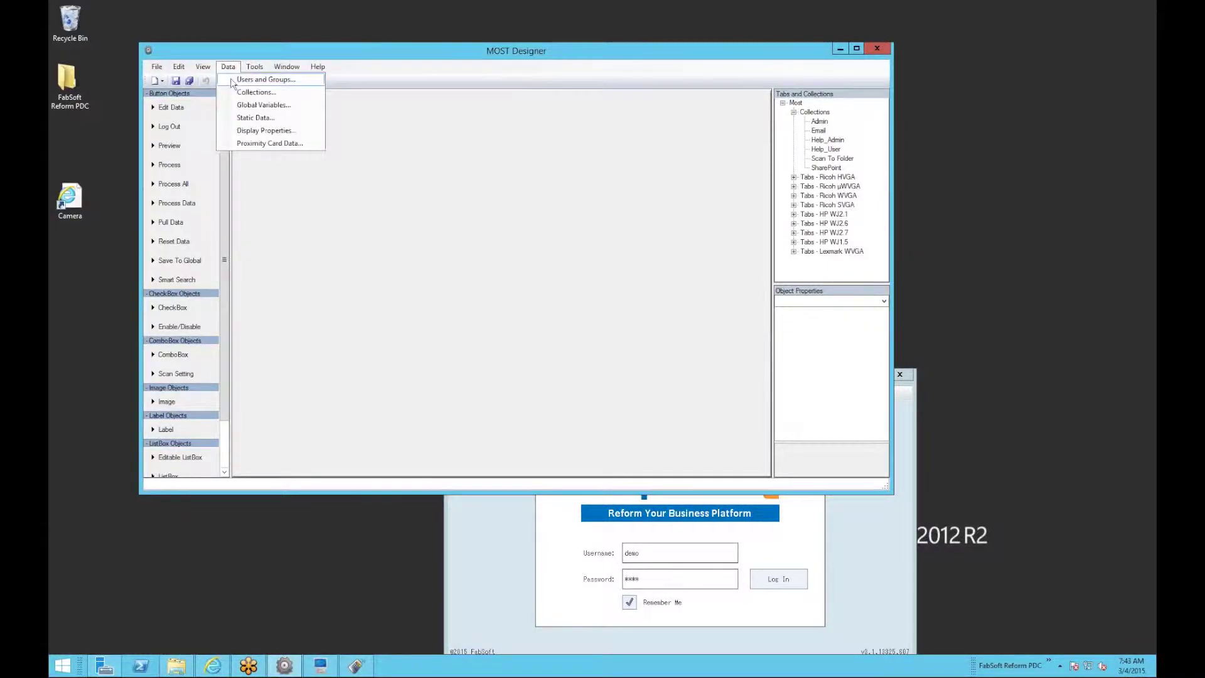
left_click(233, 80)
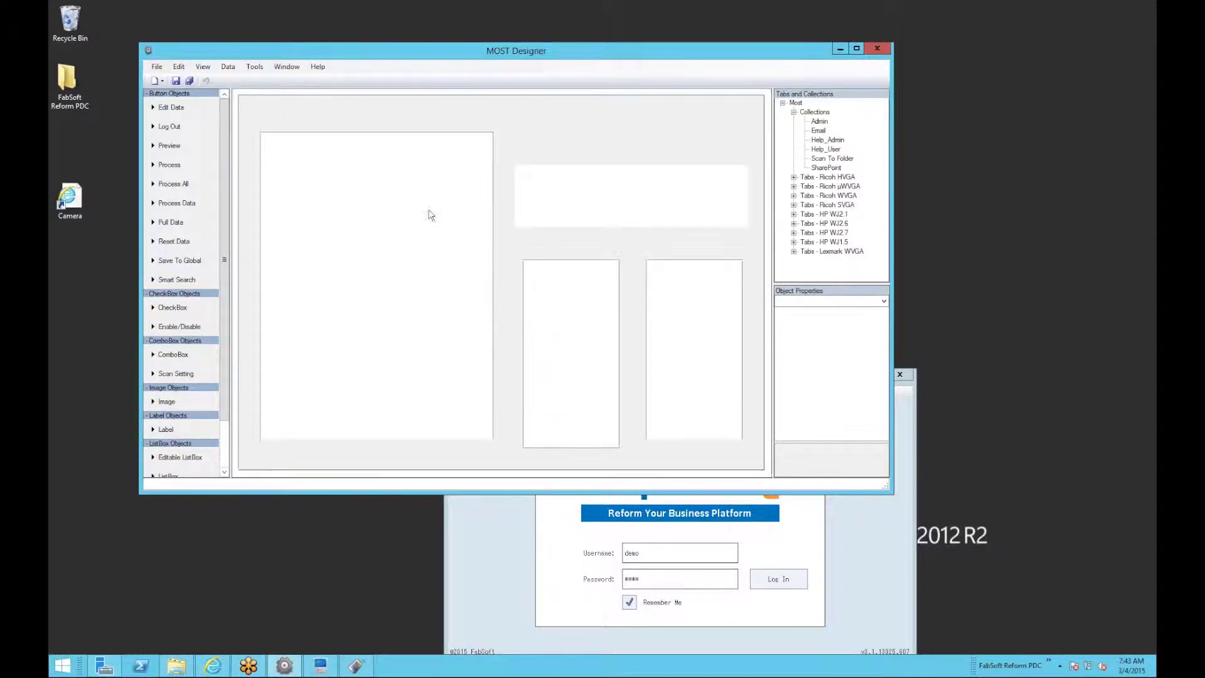
left_click(295, 160)
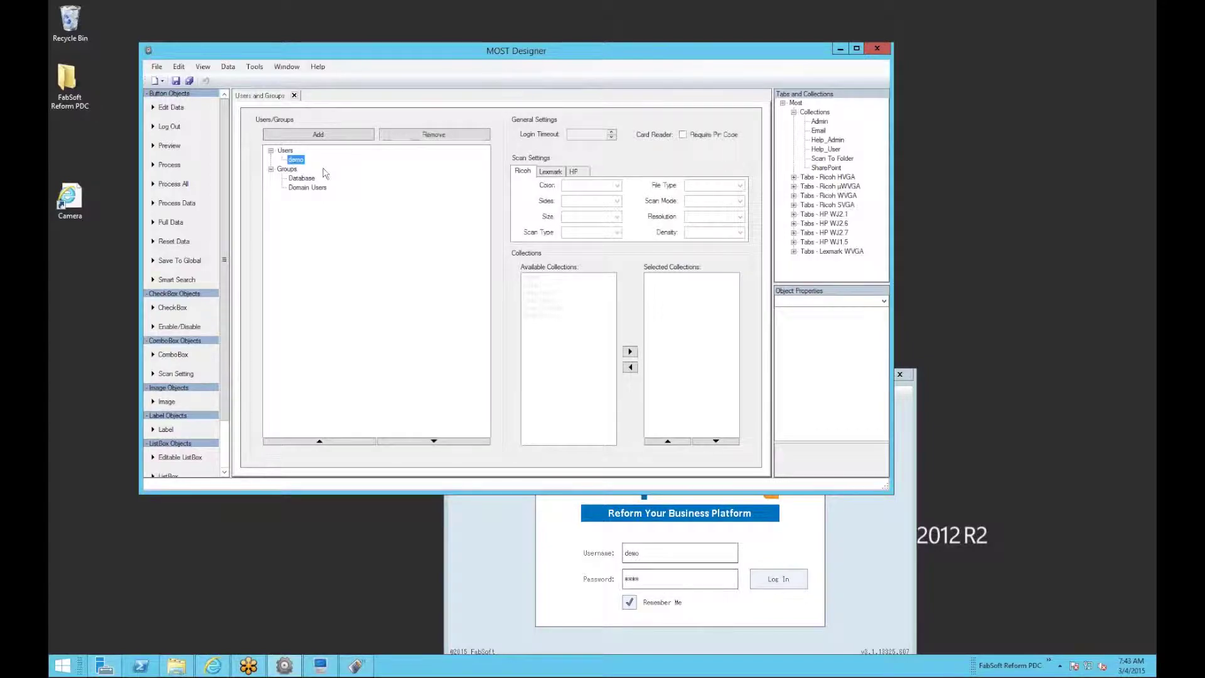
Assign SharePoint to the demo user above Help_User and save the project.
left_click(544, 294)
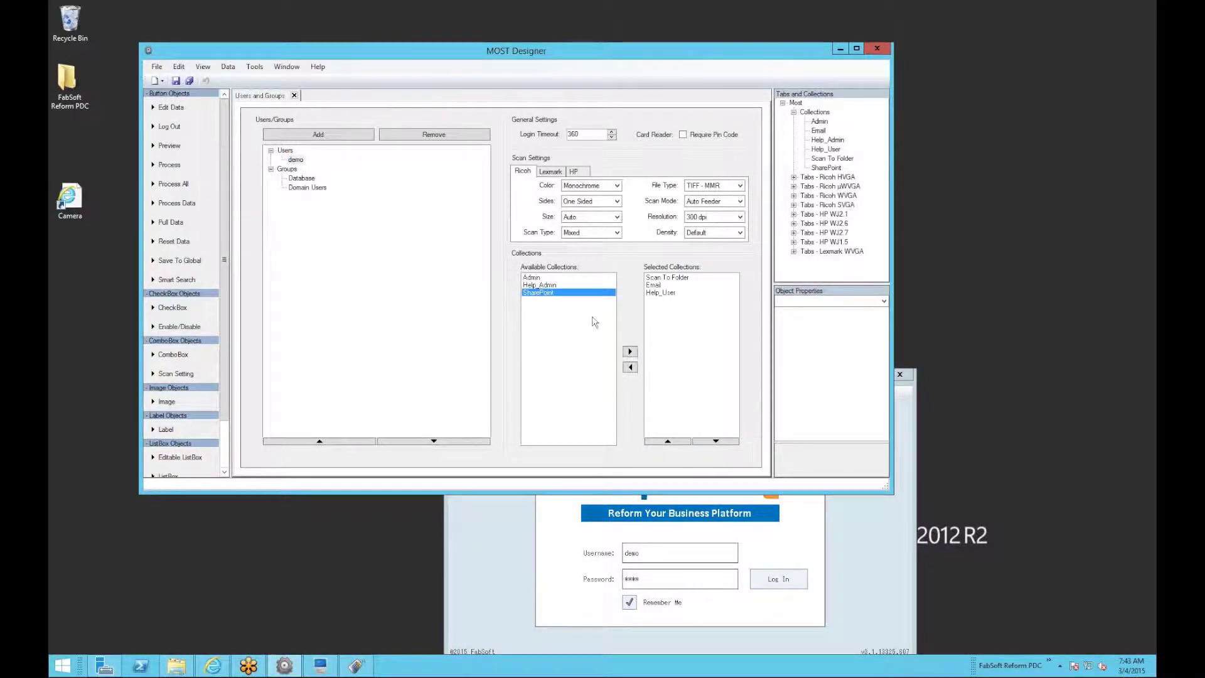
left_click(630, 352)
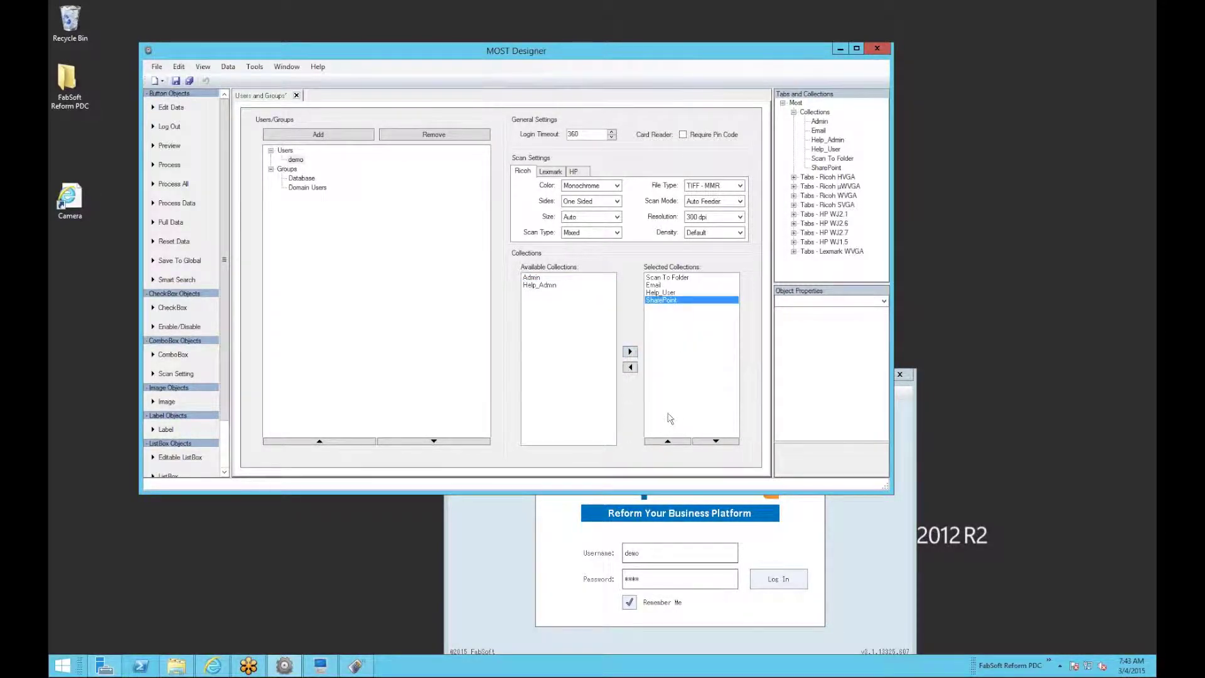
left_click(669, 441)
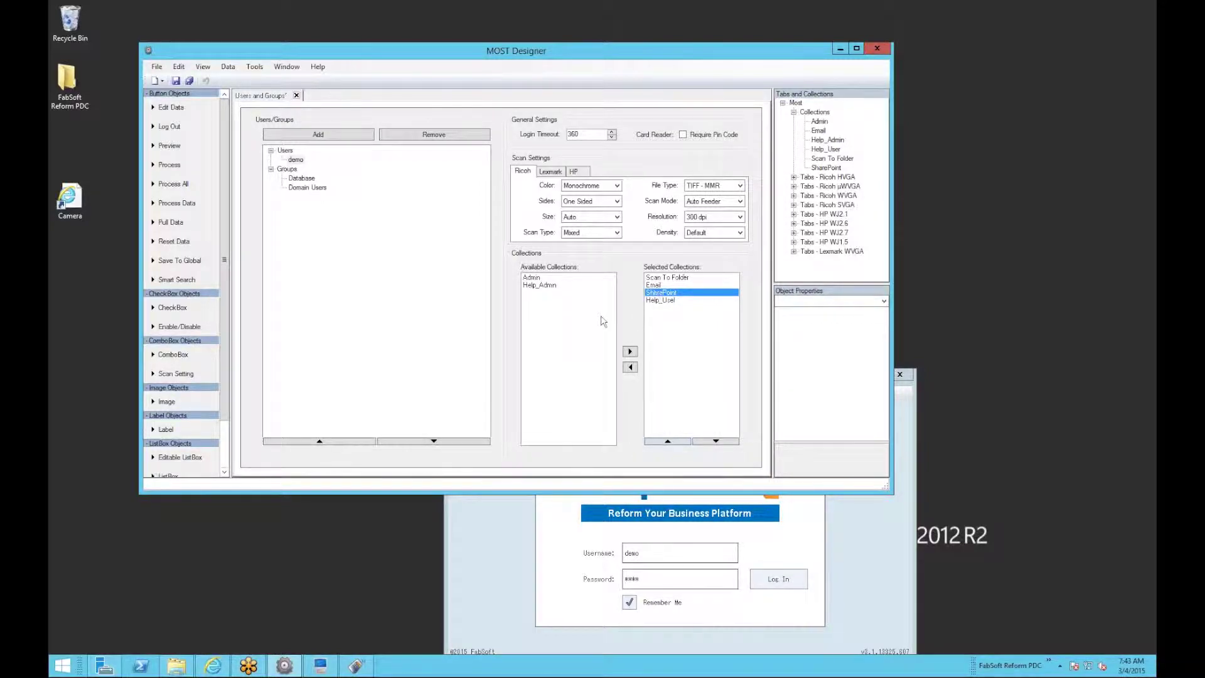
left_click(176, 83)
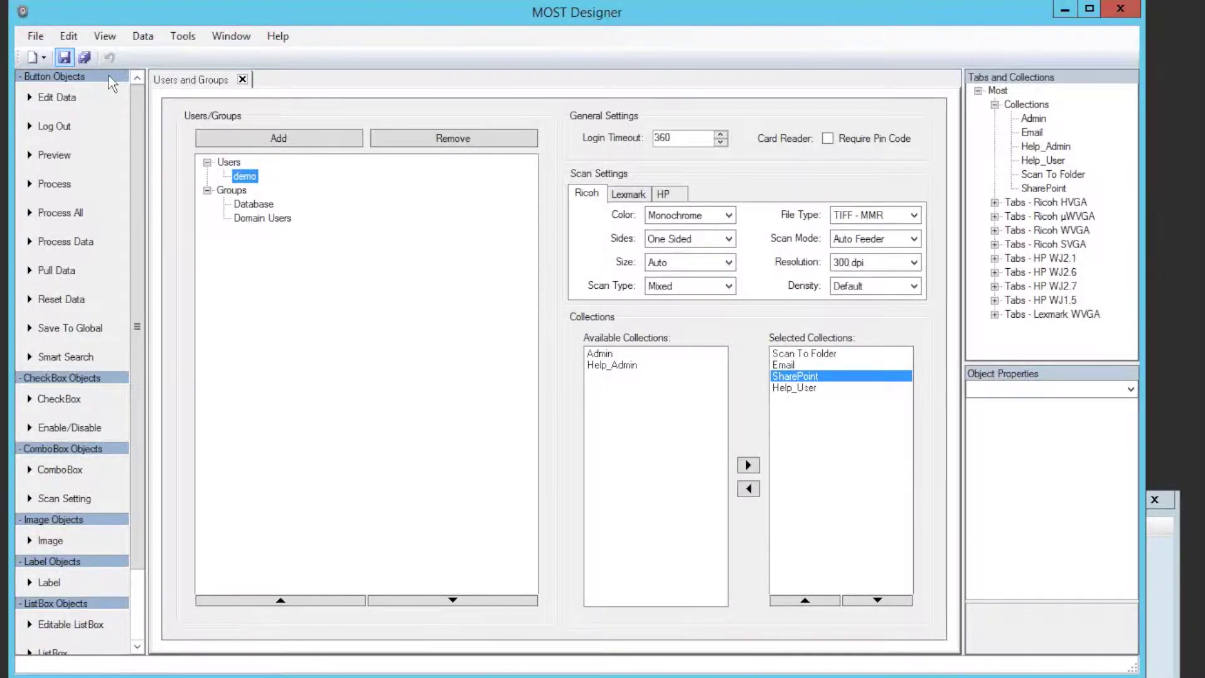
left_click(143, 37)
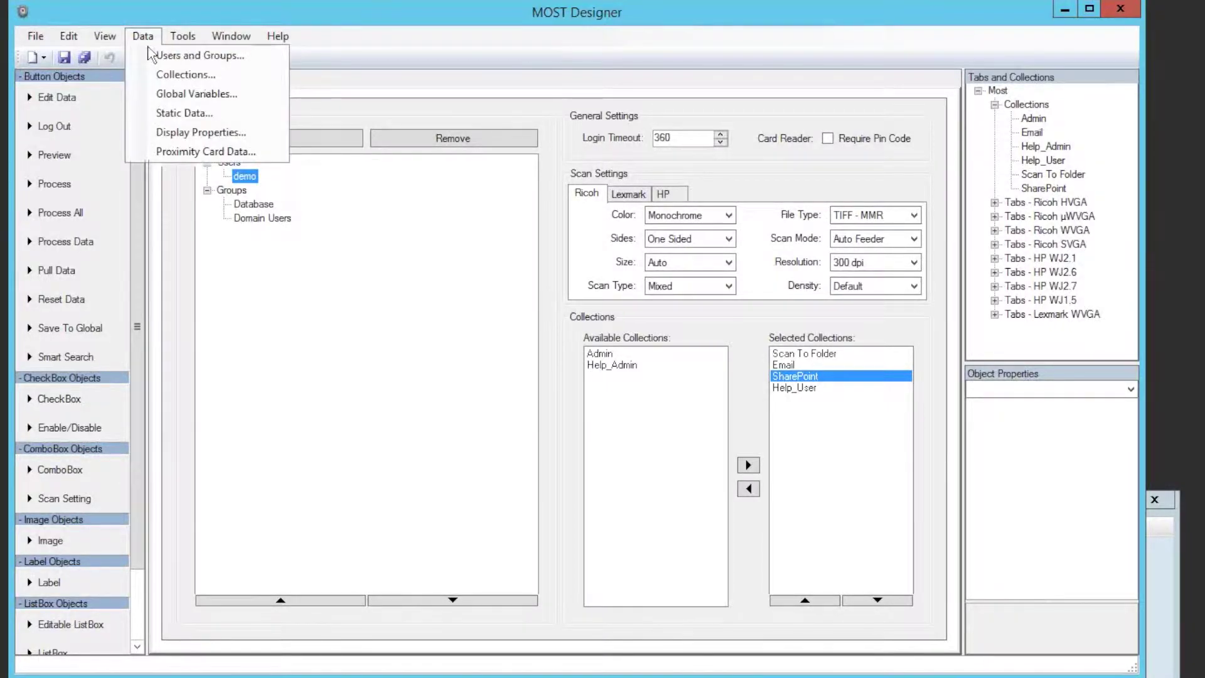
Open Global Variables and inspect the SPAdminPassword and SPDomain entries.
left_click(164, 96)
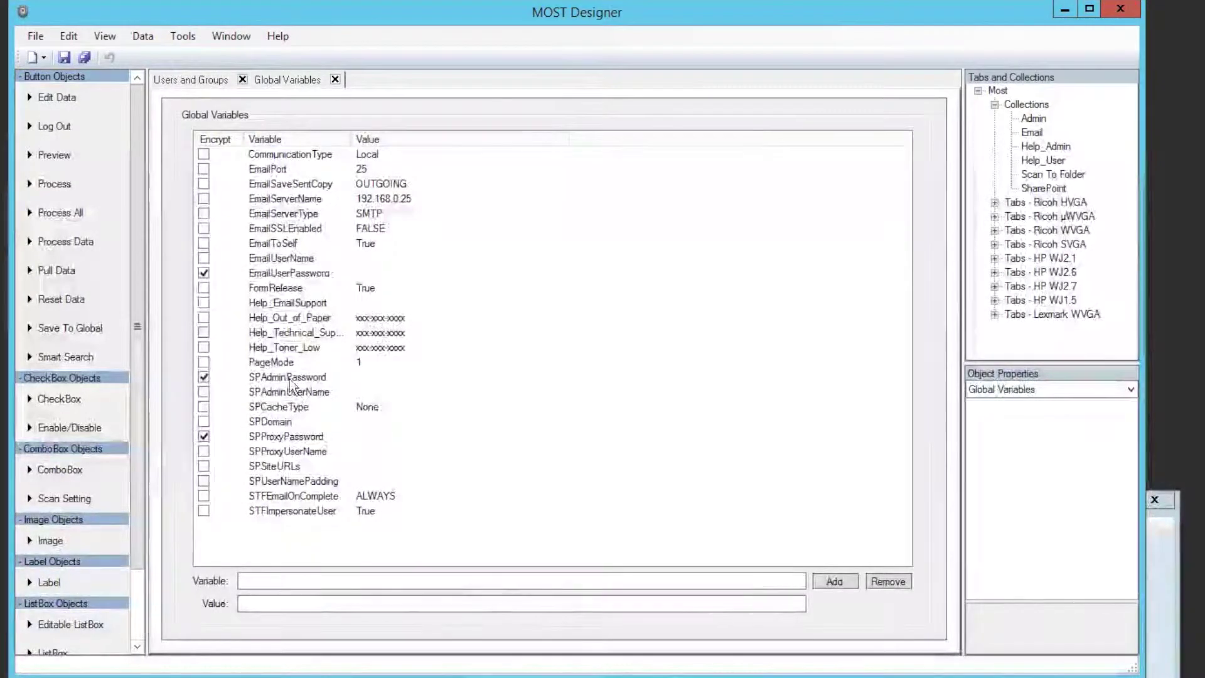
left_click(289, 378)
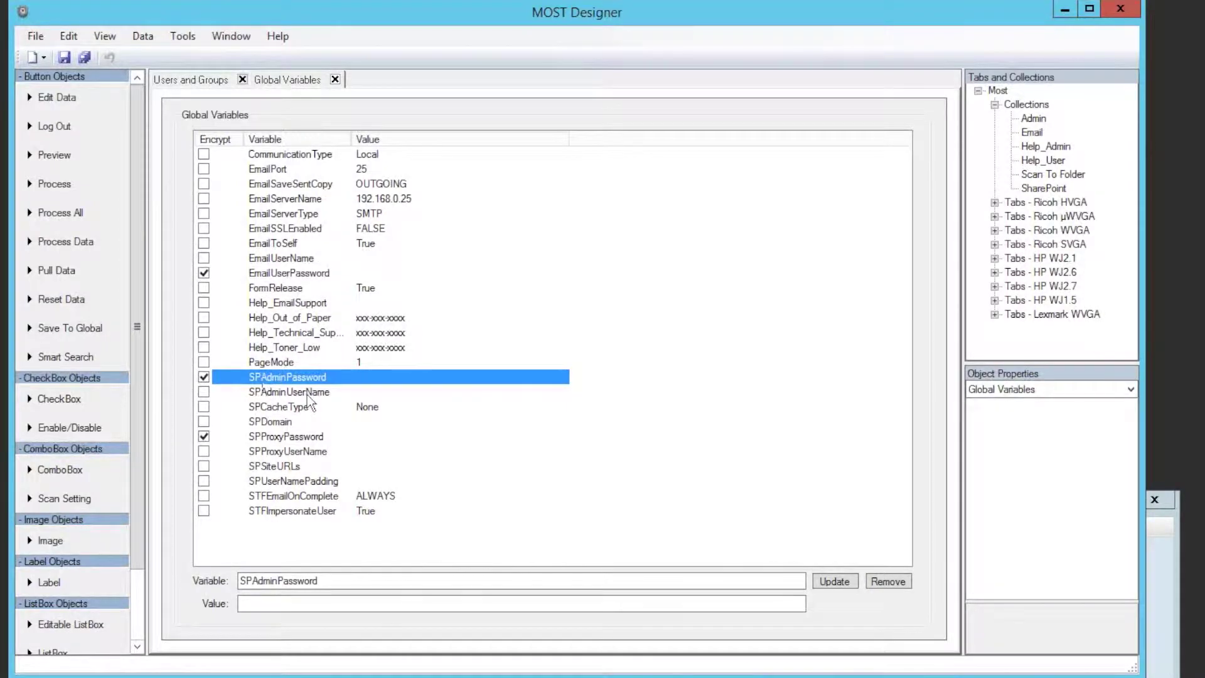
left_click(283, 423)
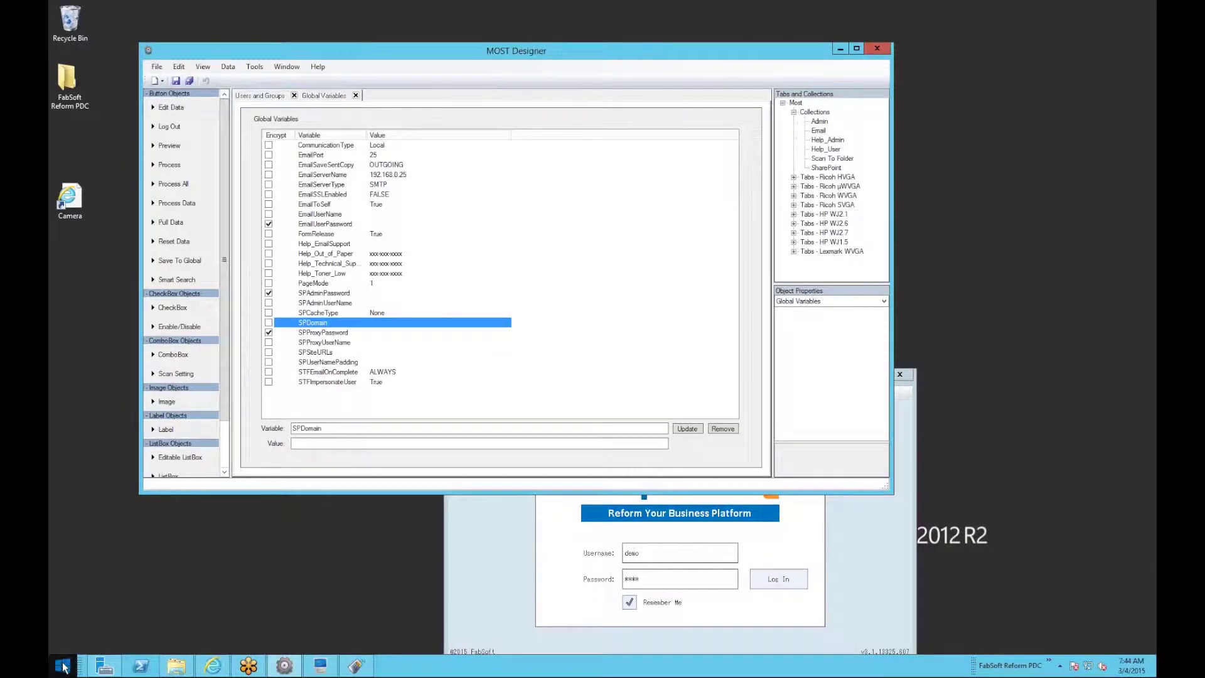
Launch Internet Explorer and load fabsoft.com/sharepoint in a new tab.
left_click(65, 665)
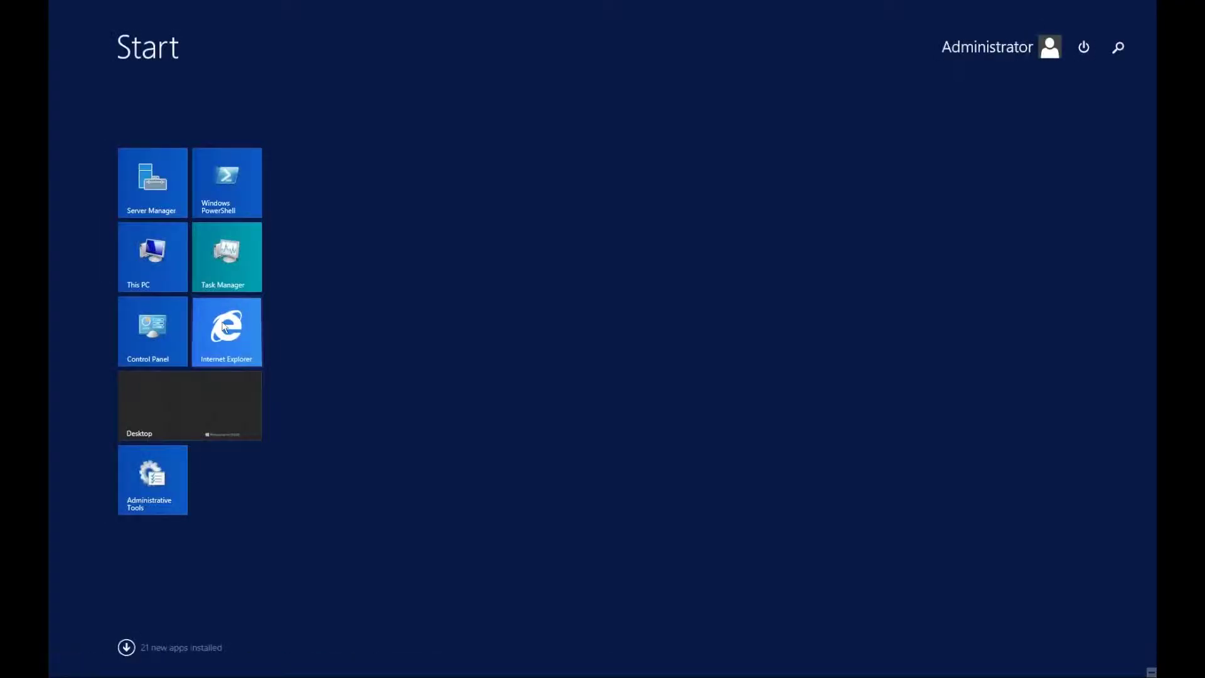
left_click(224, 327)
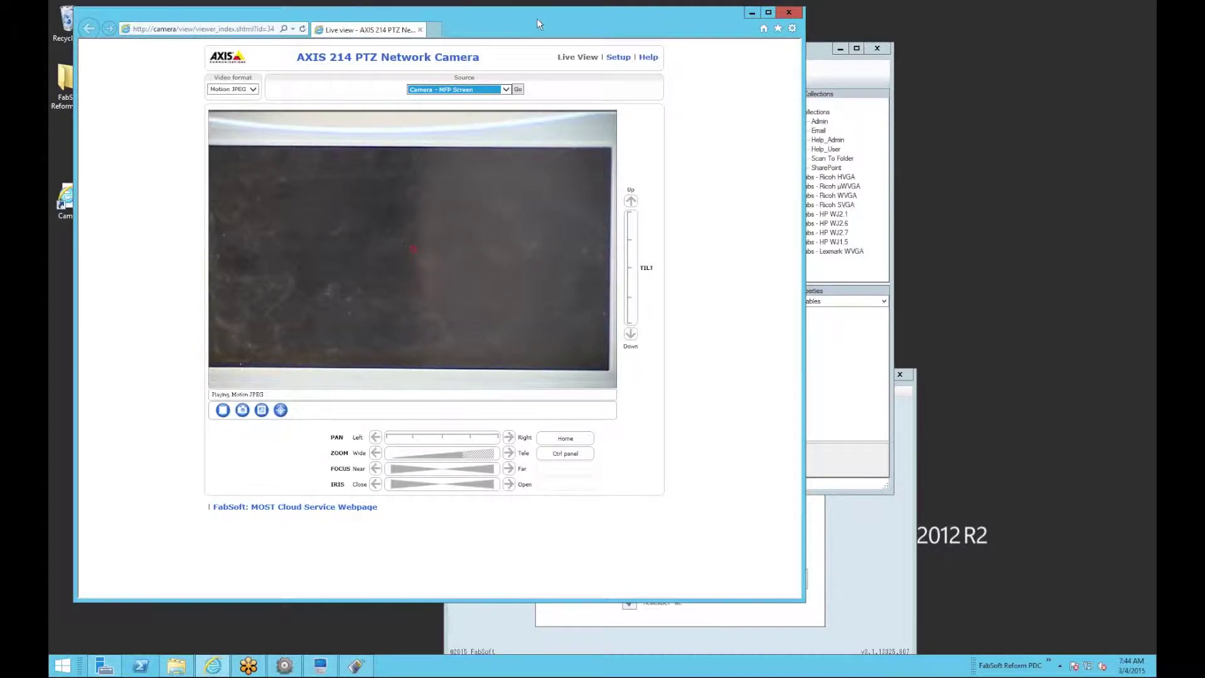
left_click_drag(583, 19, 601, 26)
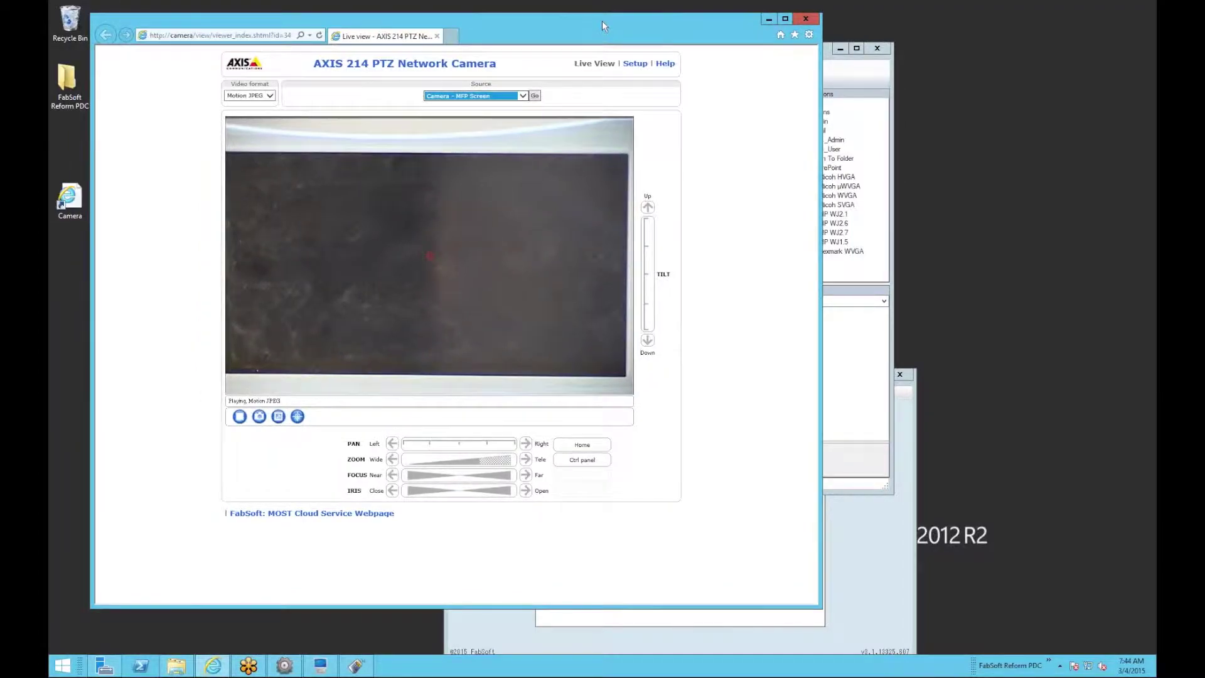
left_click(452, 36)
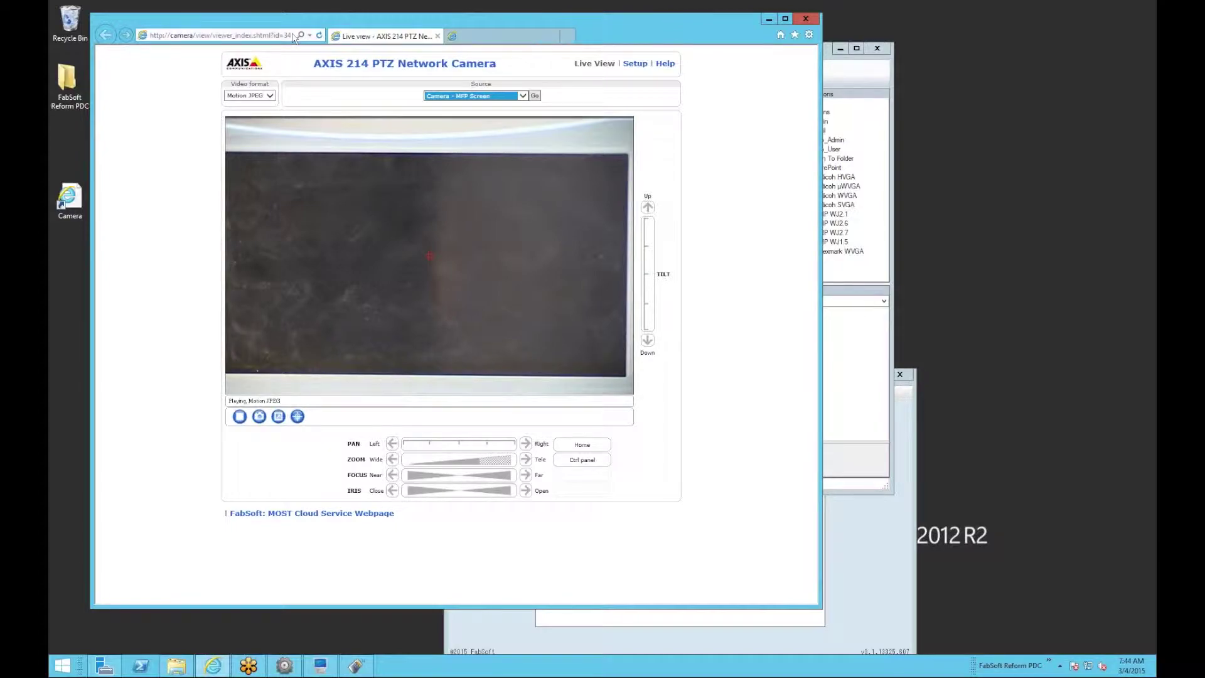
key("BackSpace")
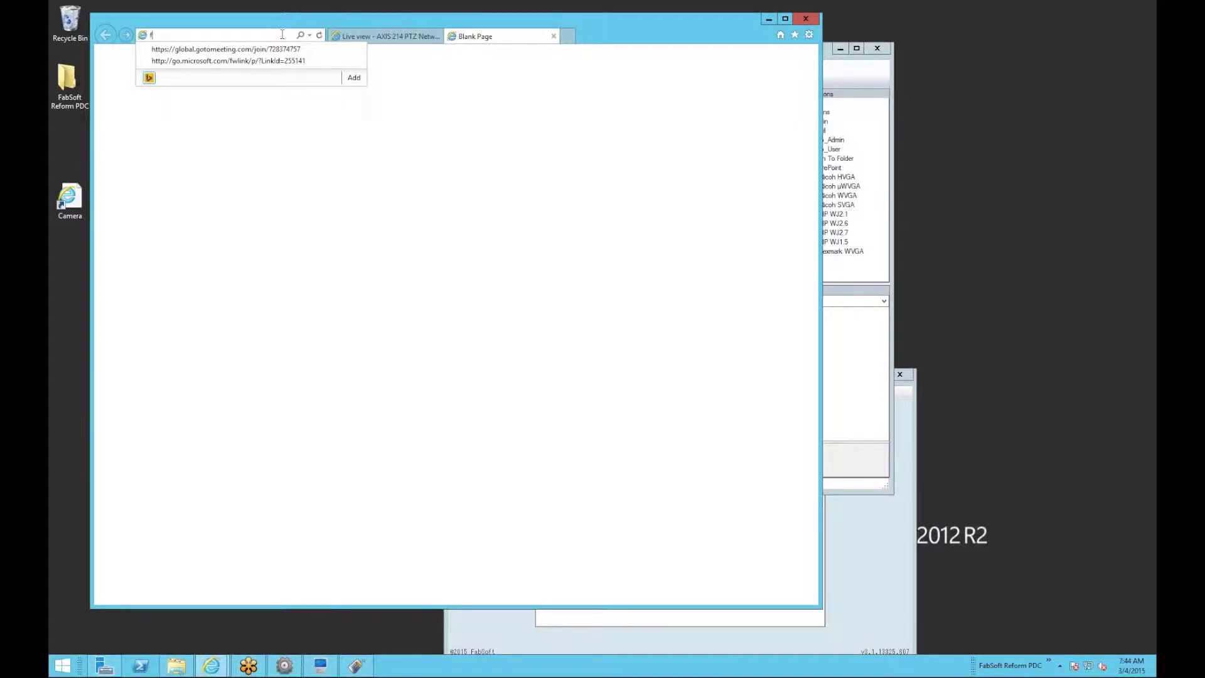
type("fabs")
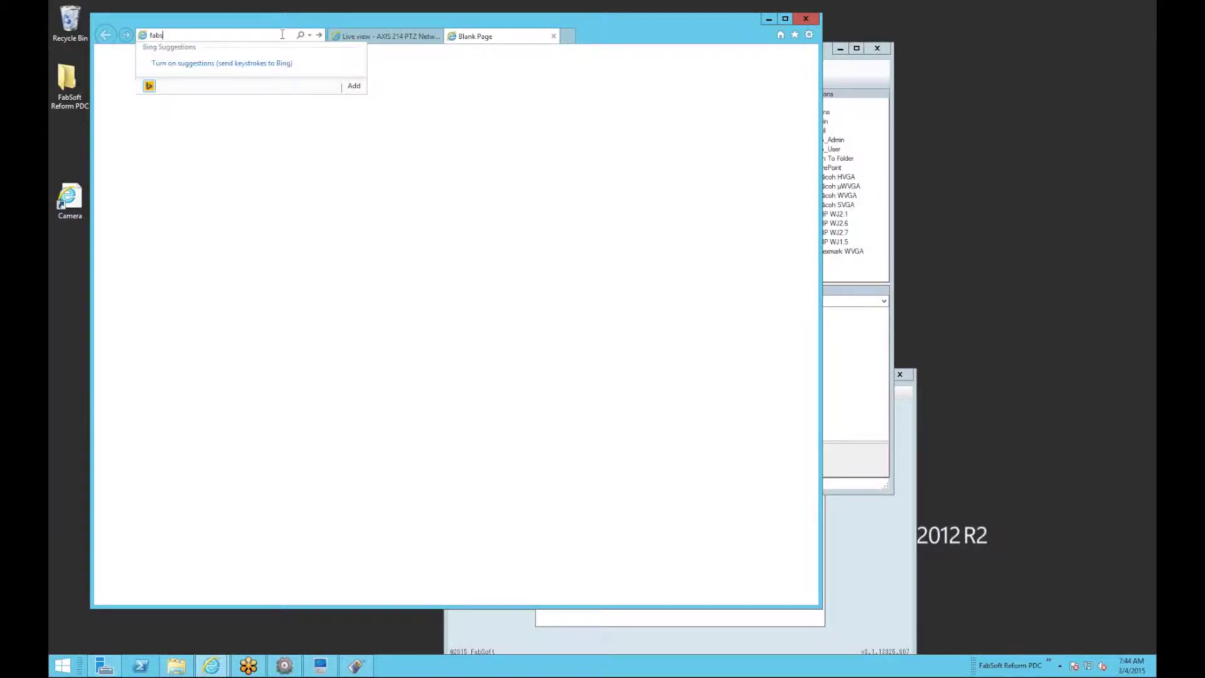
type("oft.com/sharepoint")
key("Return")
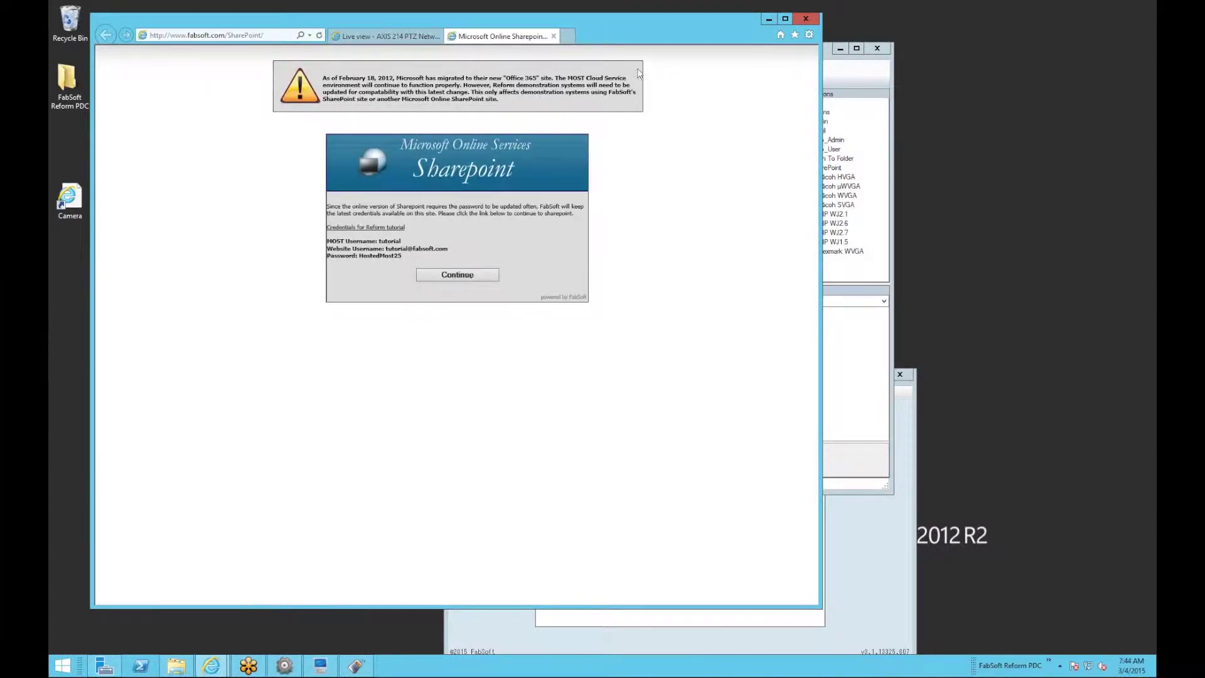
Copy the MOST username from the SharePoint credentials page.
left_click(836, 68)
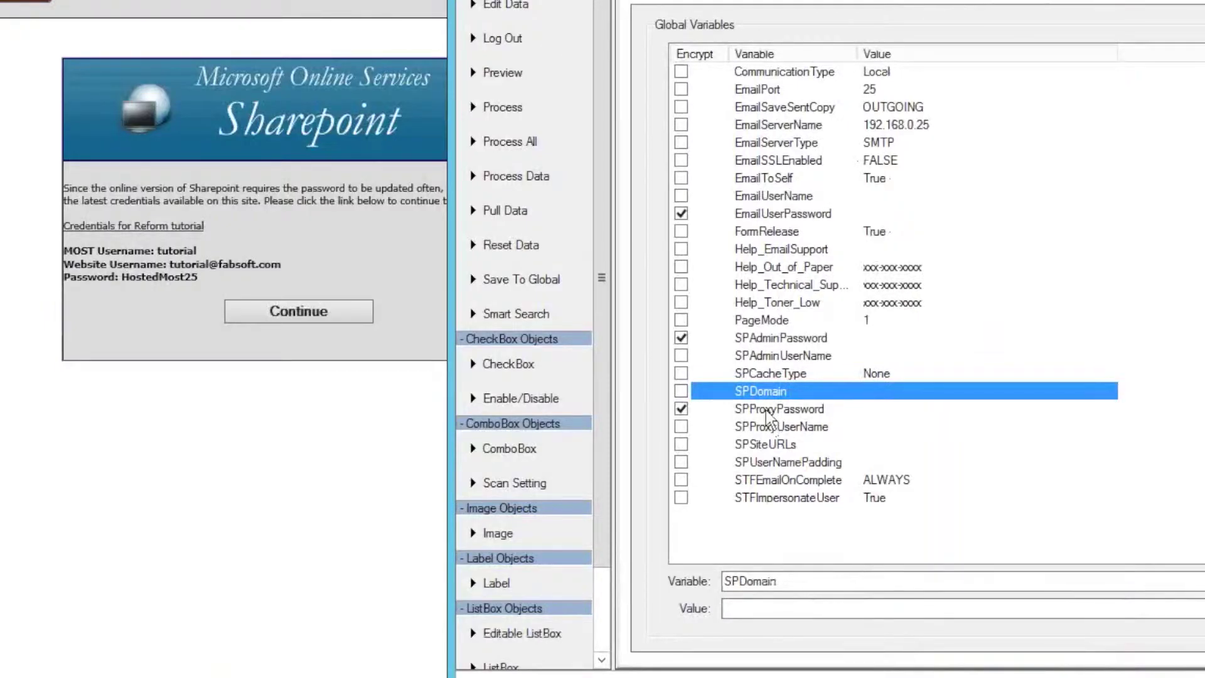
left_click(158, 251)
left_click_drag(158, 250, 198, 250)
key("ctrl+c")
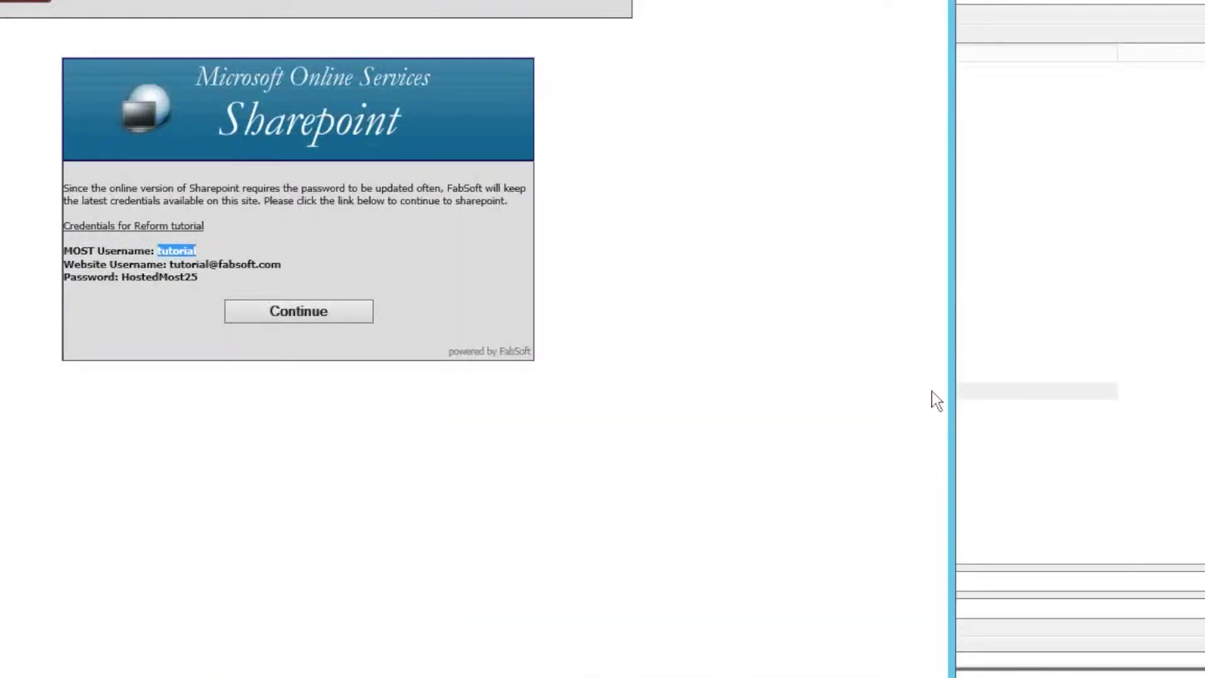
Paste the username as the SPProxyUserName value, then copy the password from the credentials page.
left_click(1095, 421)
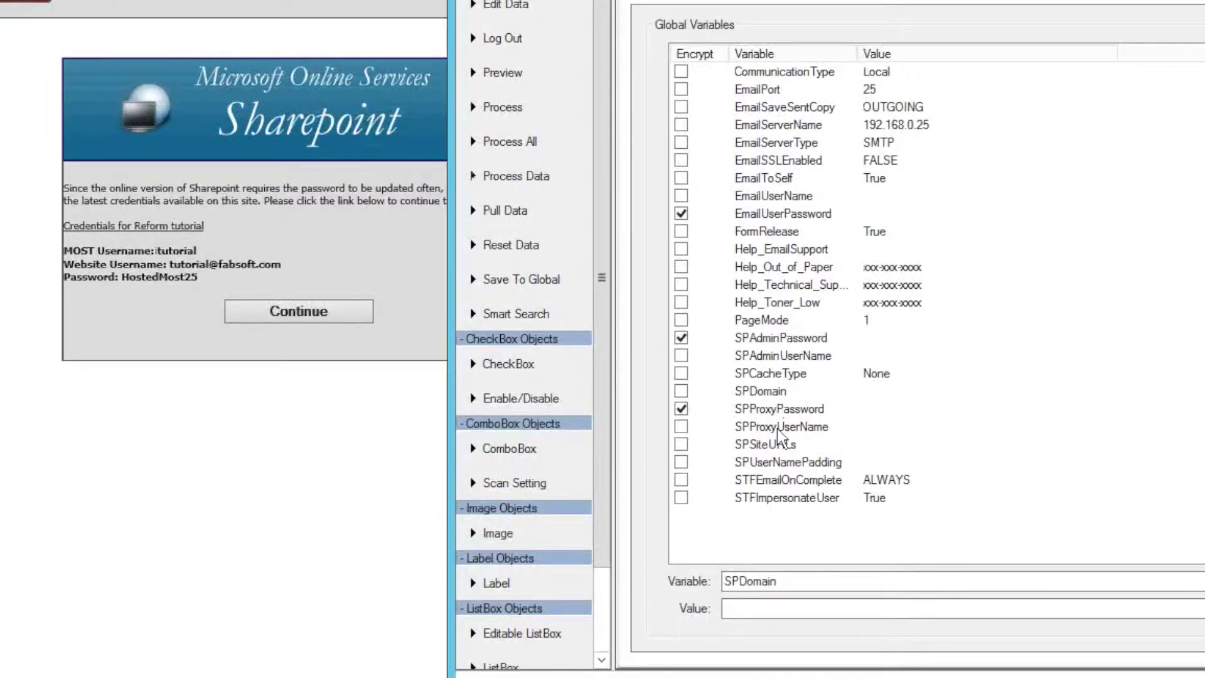
left_click(778, 430)
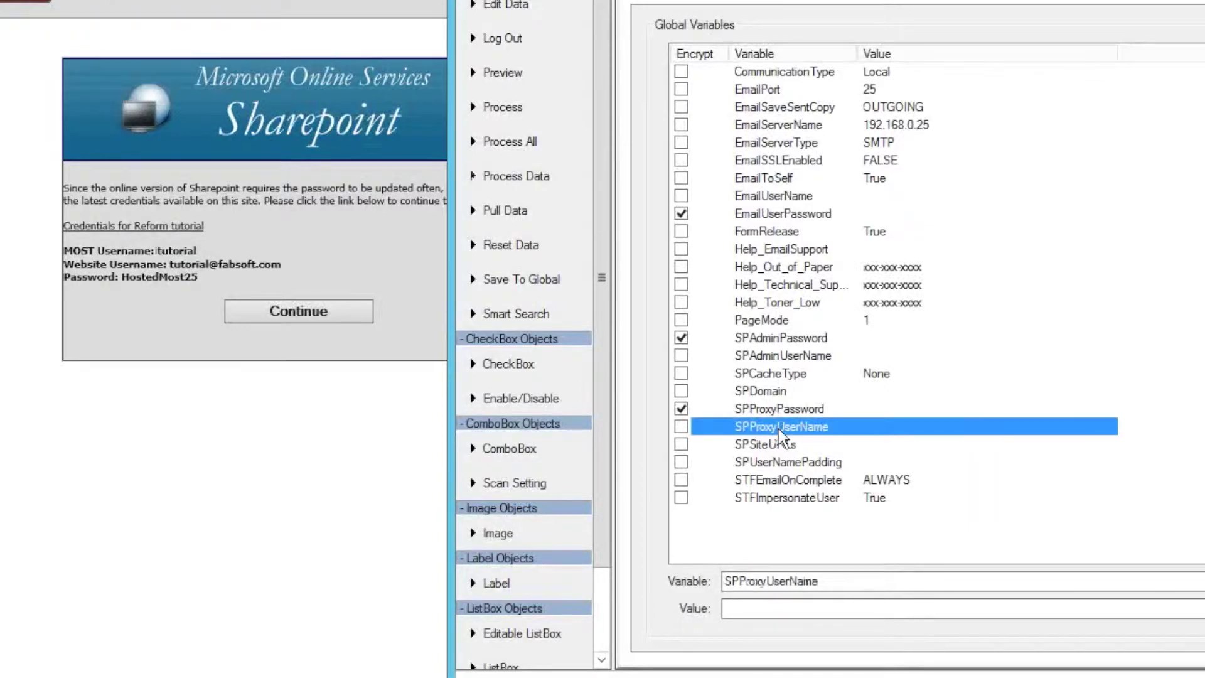
left_click(800, 611)
key("ctrl+v")
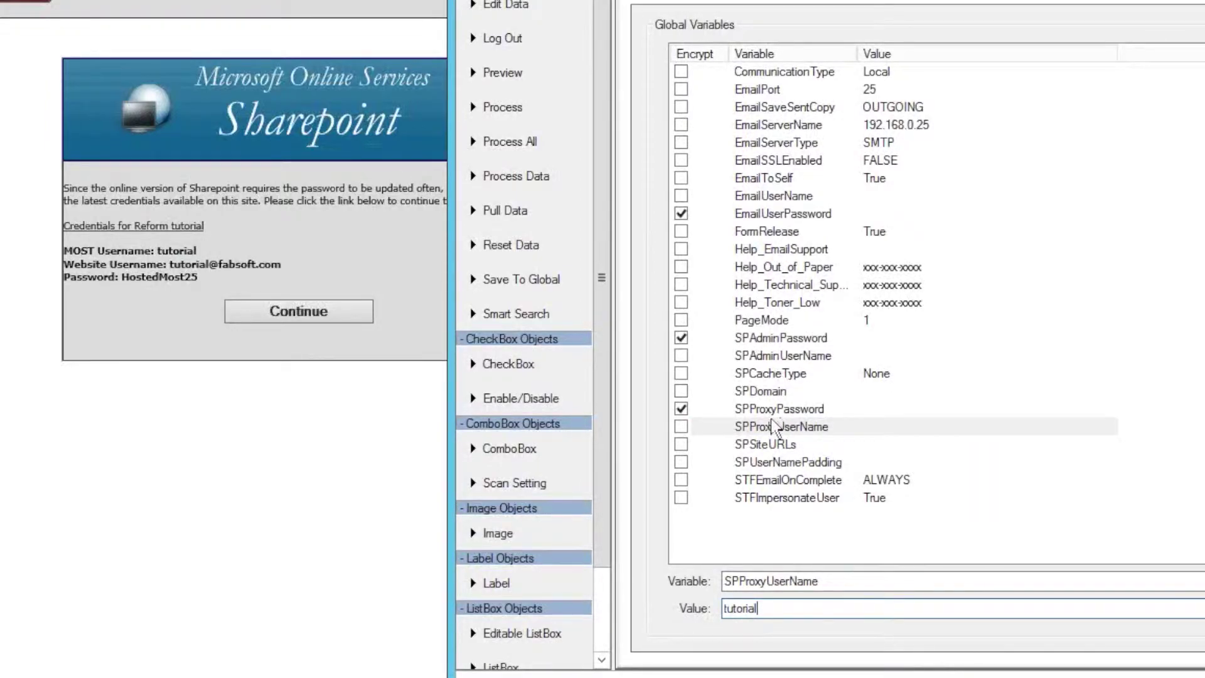
left_click(1204, 581)
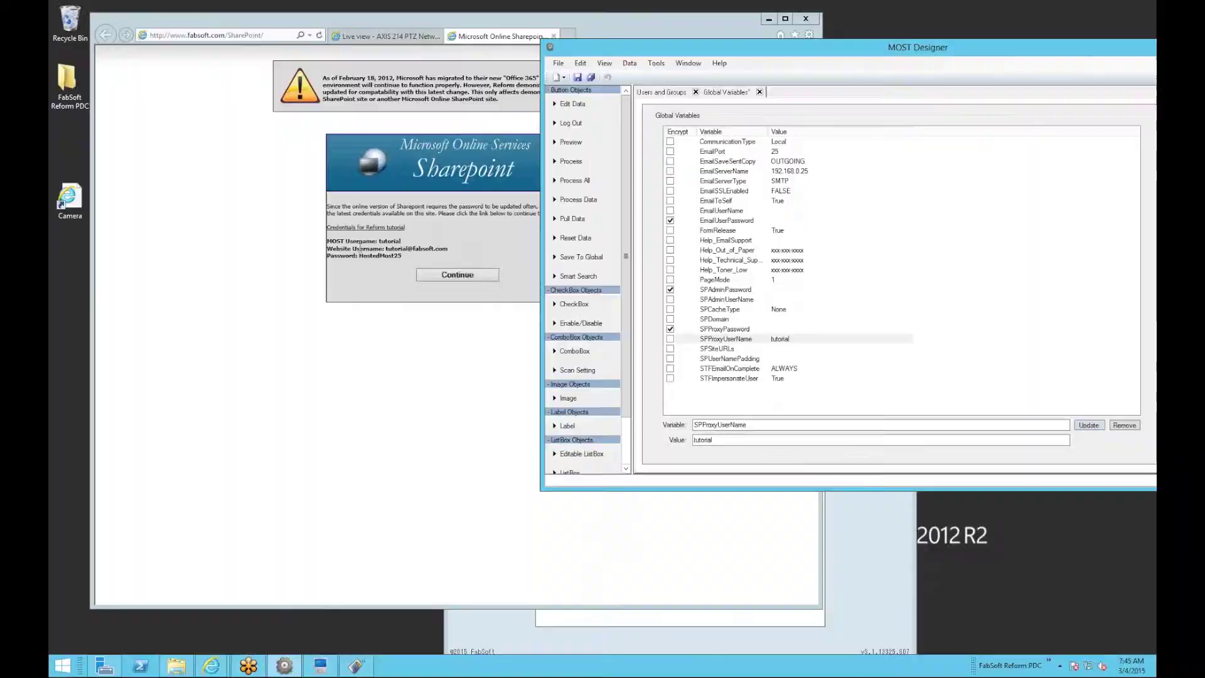
left_click_drag(358, 255, 401, 256)
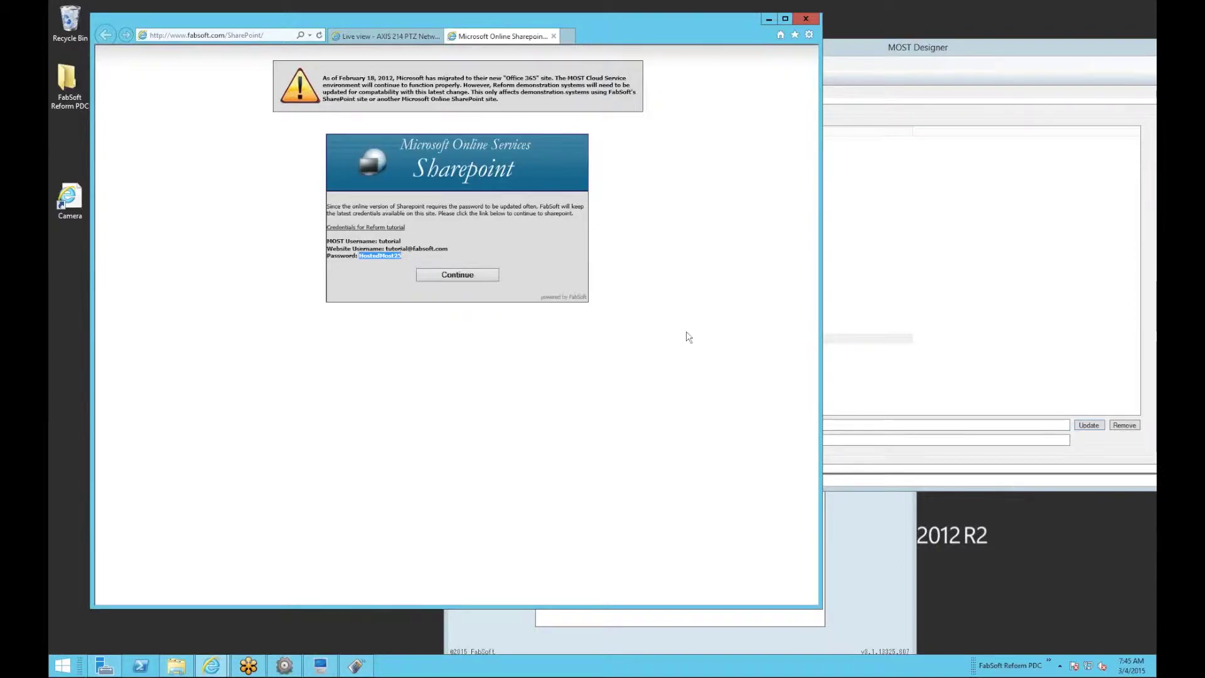
Paste the copied password as the SPProxyPassword value and update it.
left_click(917, 439)
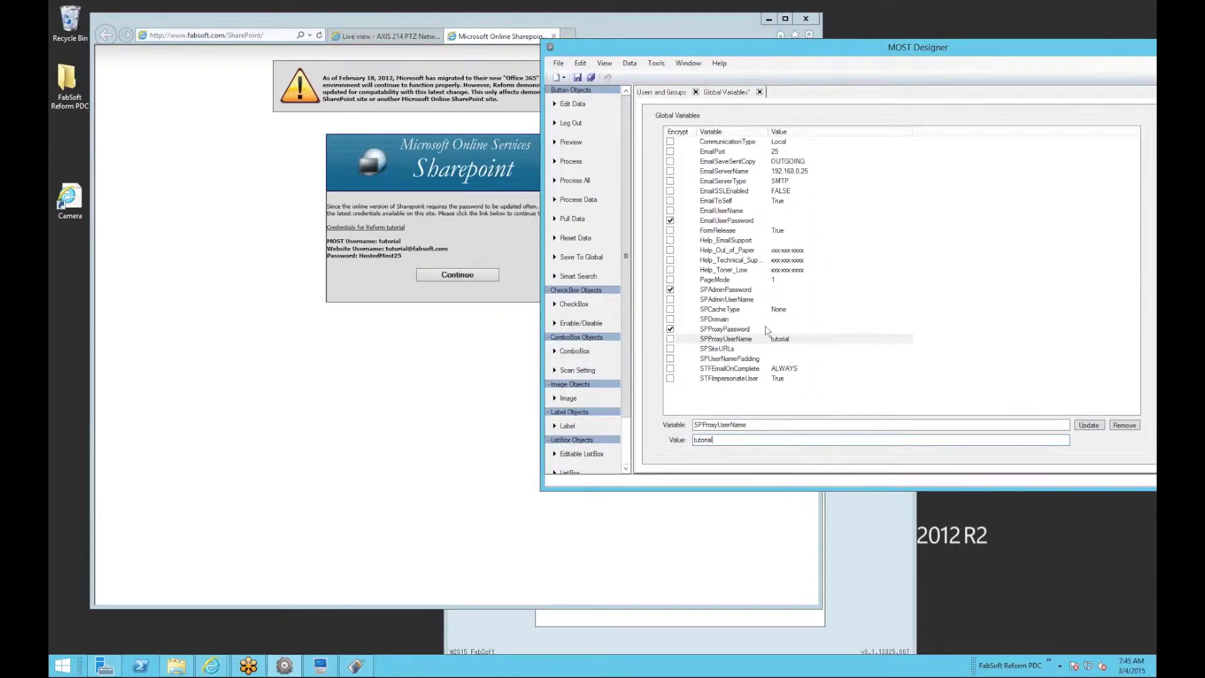
left_click(744, 330)
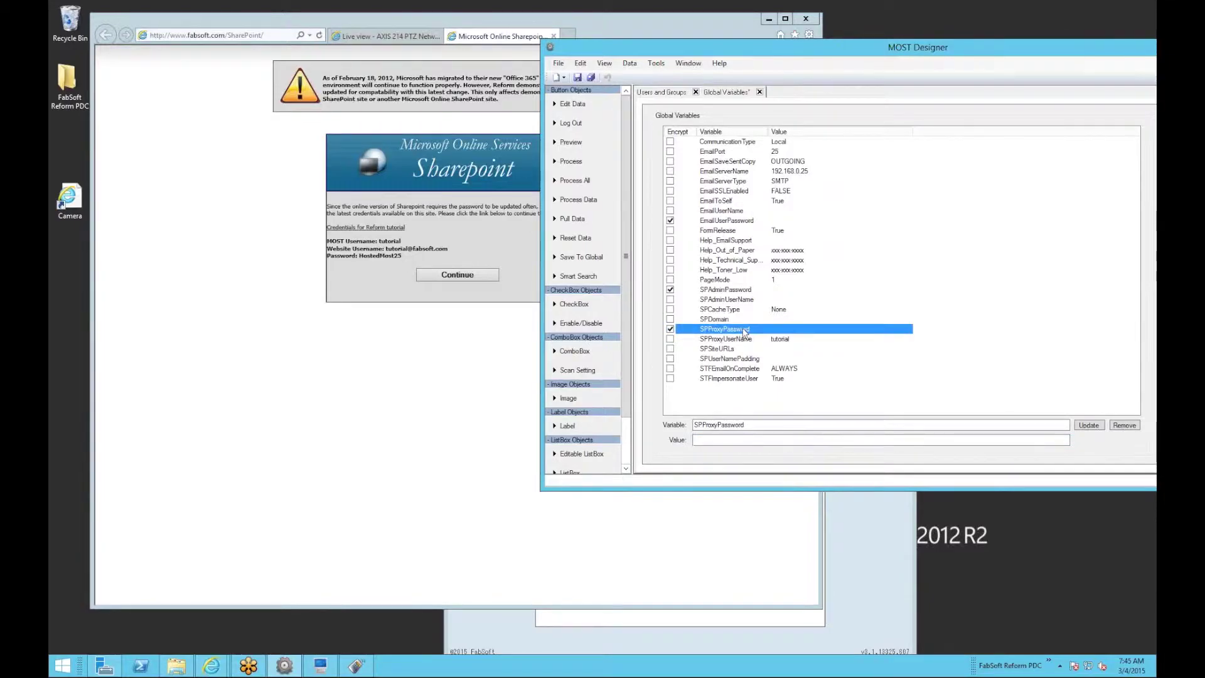
left_click(747, 440)
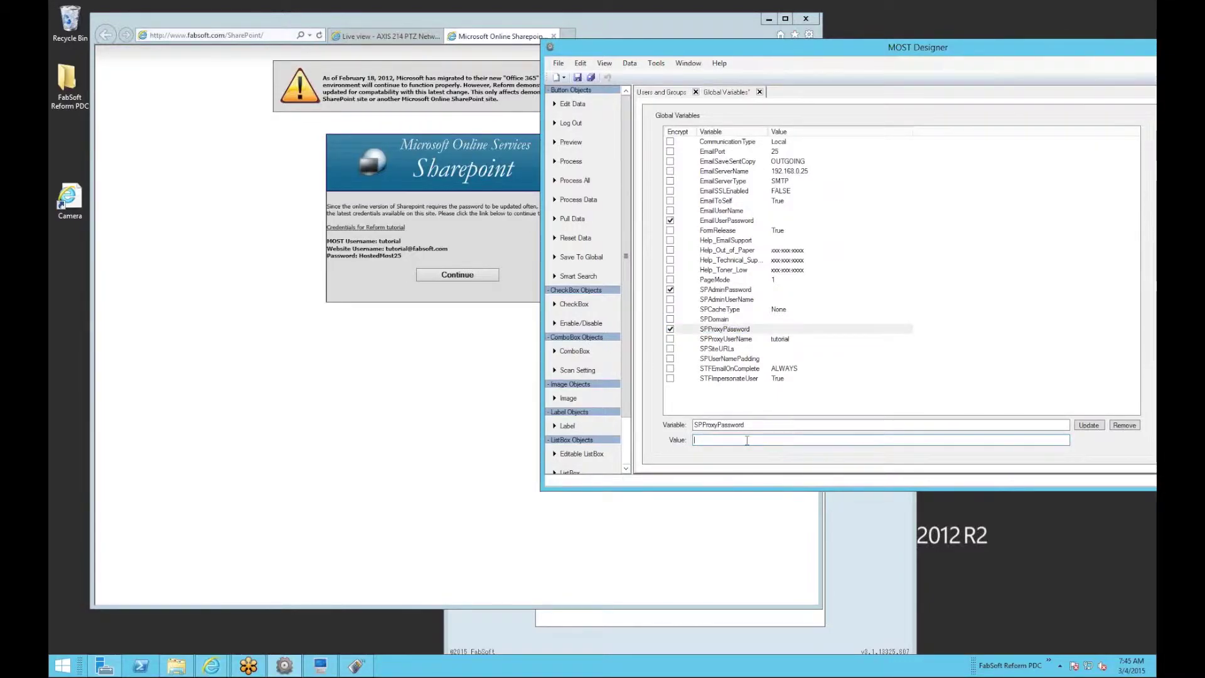
key("ctrl+v")
left_click(1088, 425)
type("@fabsoft.com")
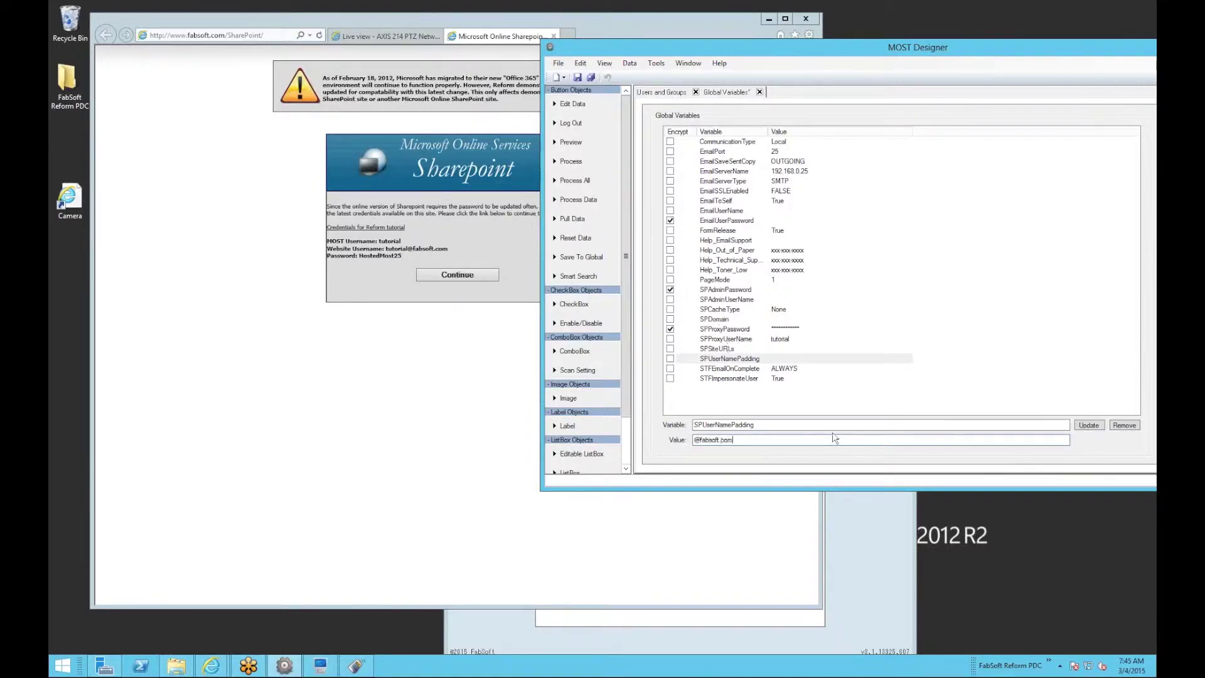
left_click(1088, 425)
left_click(326, 346)
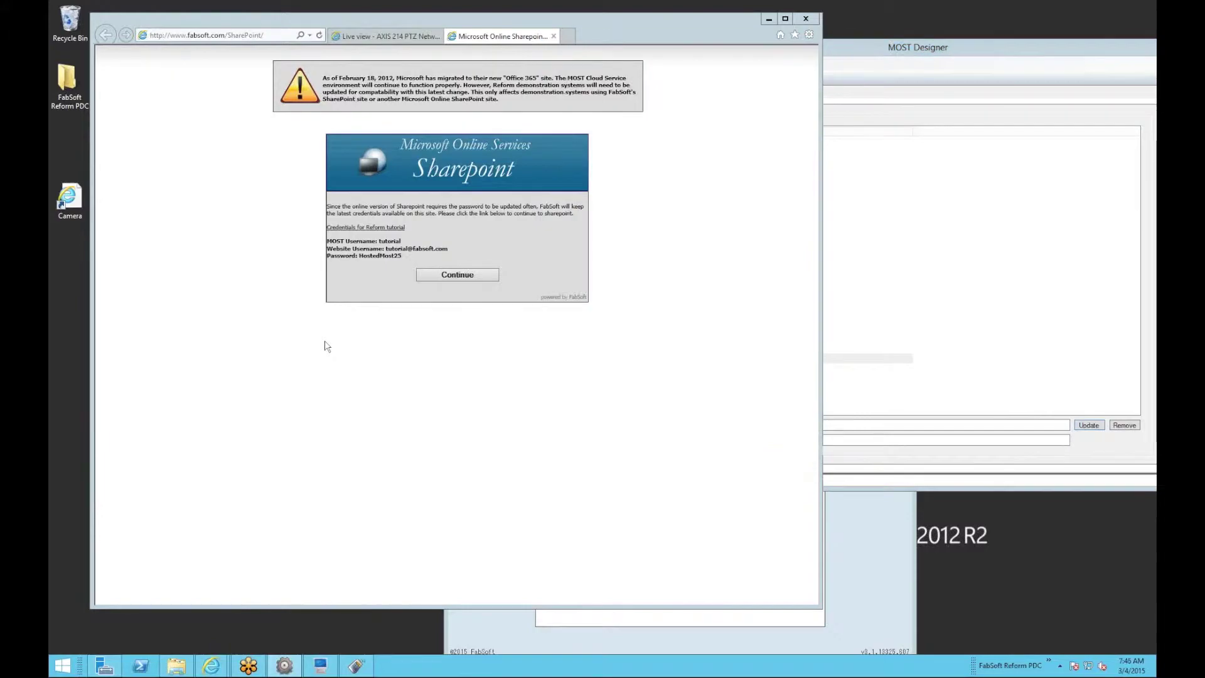
Sign in to Office 365 with the tutorial account's e-mail and password, trusting the SharePoint site.
left_click(454, 276)
left_click(242, 35)
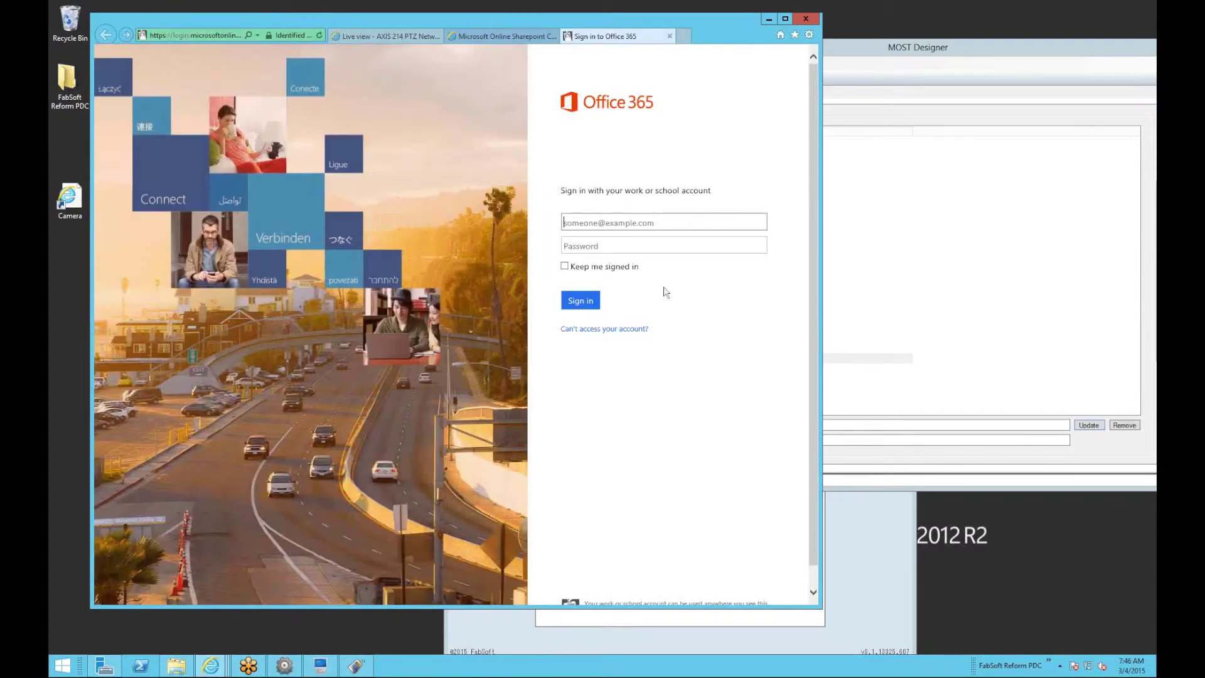
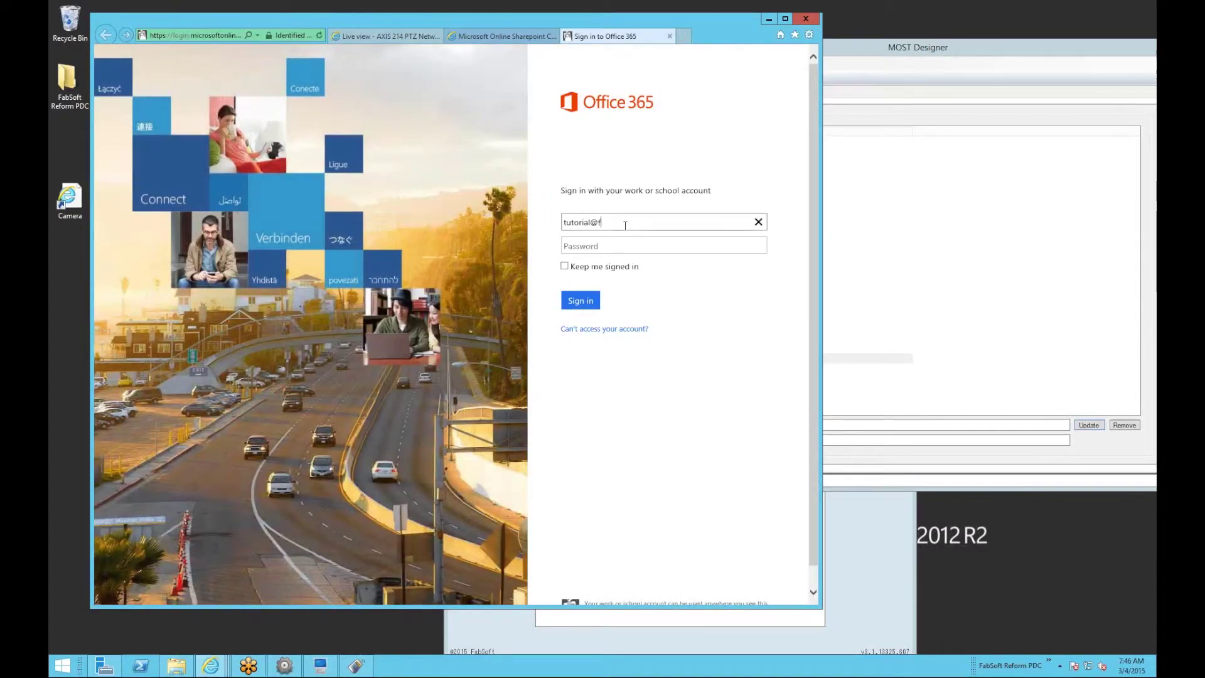
key("Tab")
type("***********")
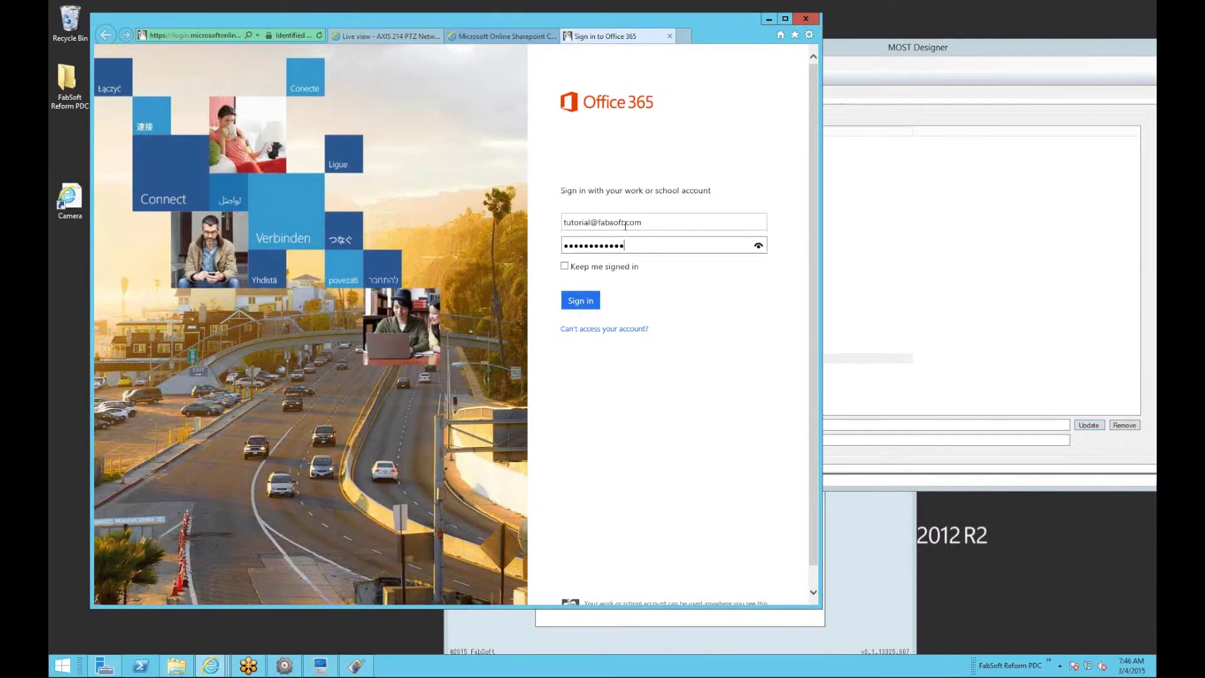
key("Return")
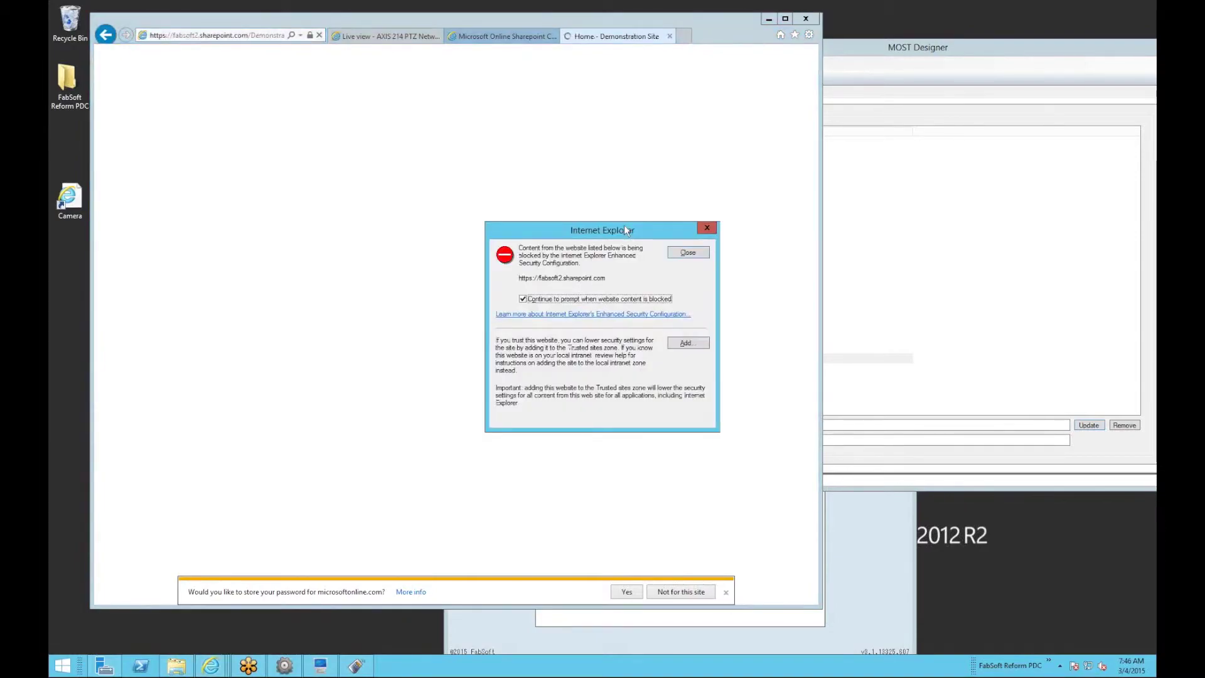
left_click(688, 343)
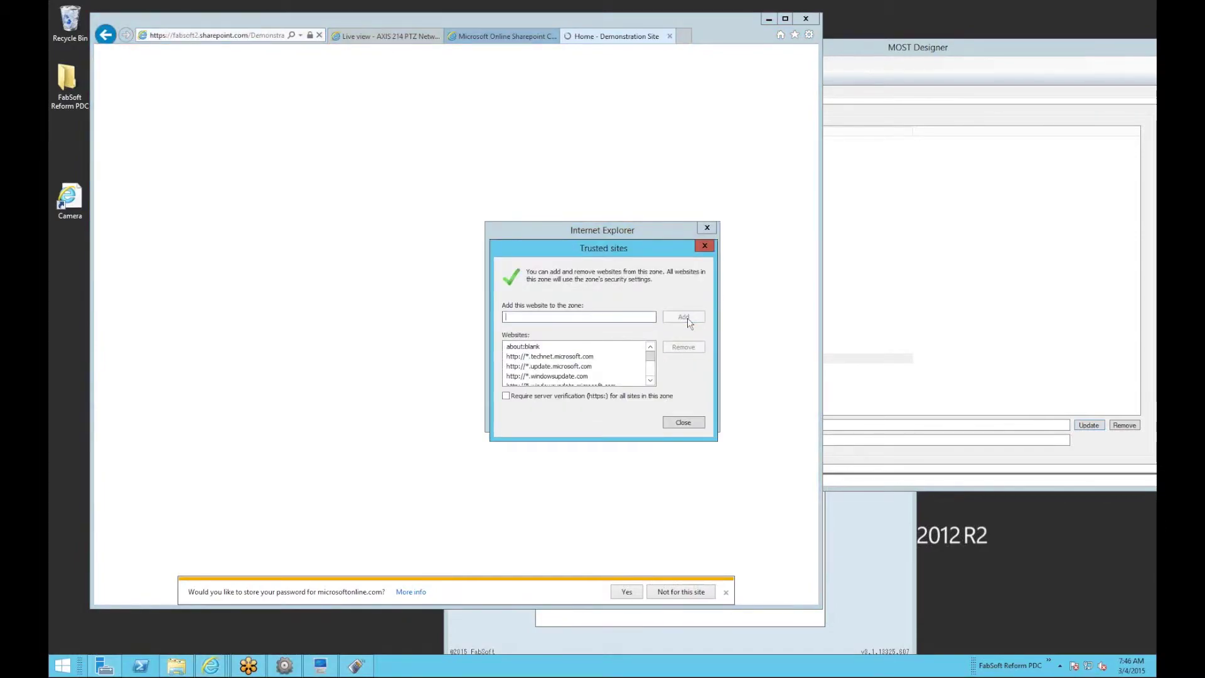
left_click(688, 425)
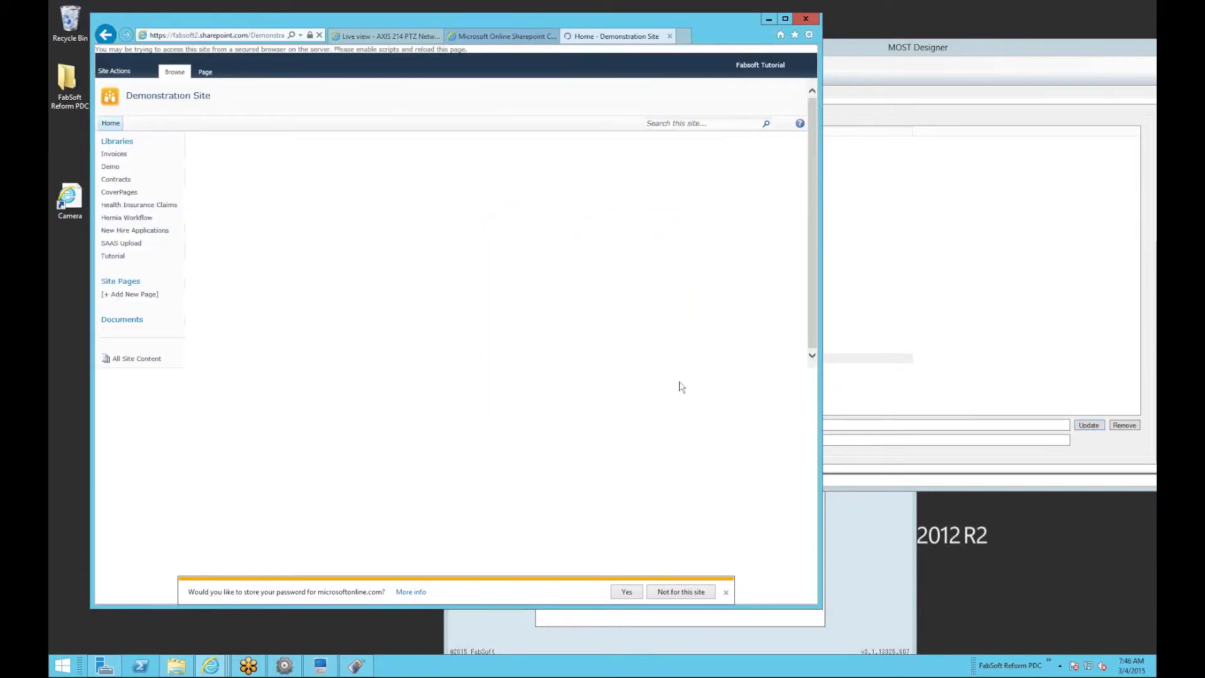
left_click(232, 37)
left_click(232, 36)
left_click_drag(248, 36, 102, 39)
key("ctrl+c")
left_click(930, 378)
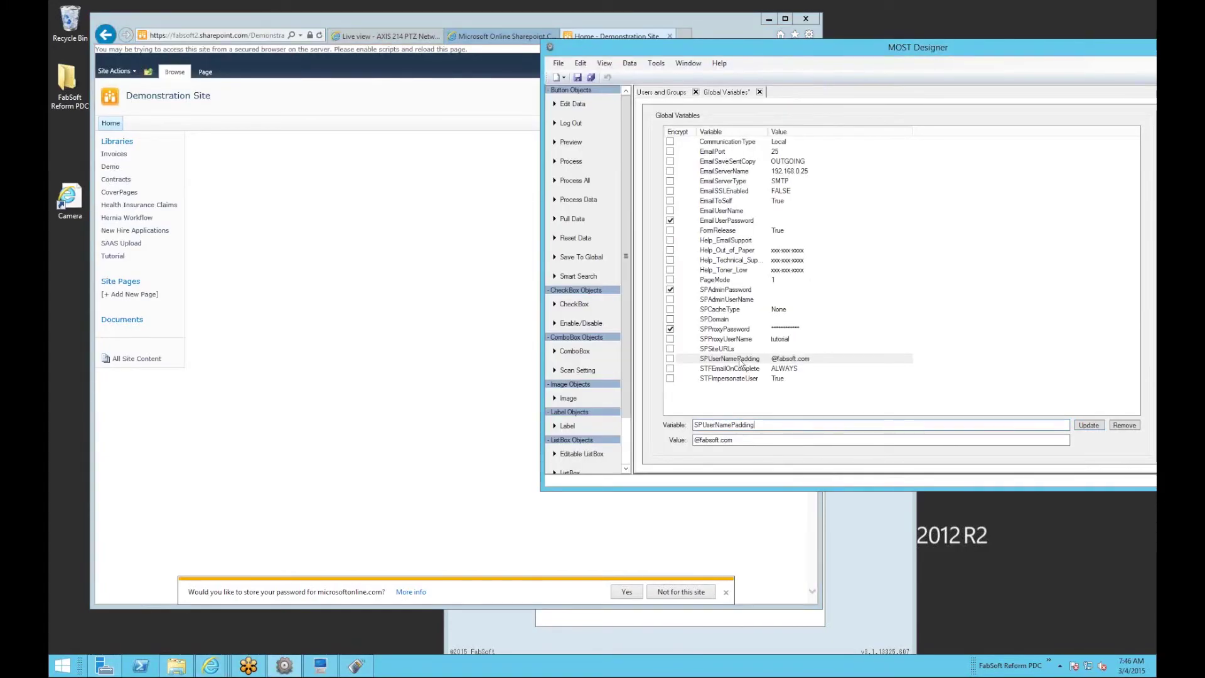
key("Up")
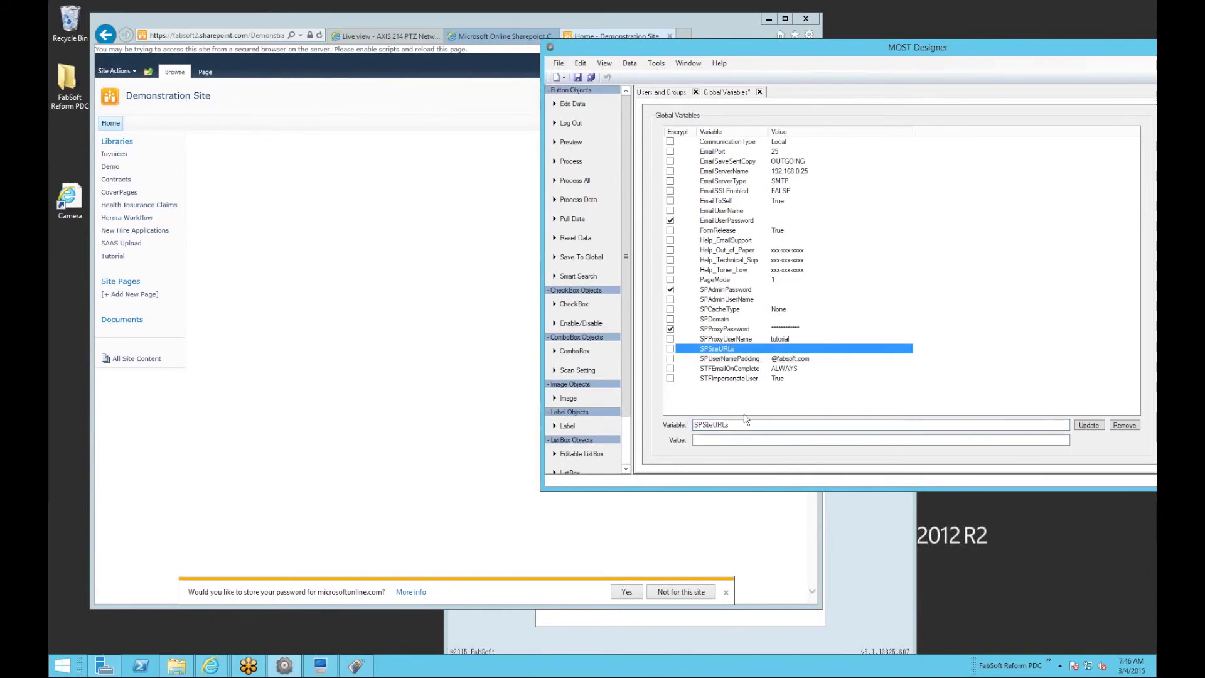
left_click(816, 440)
key("ctrl+v")
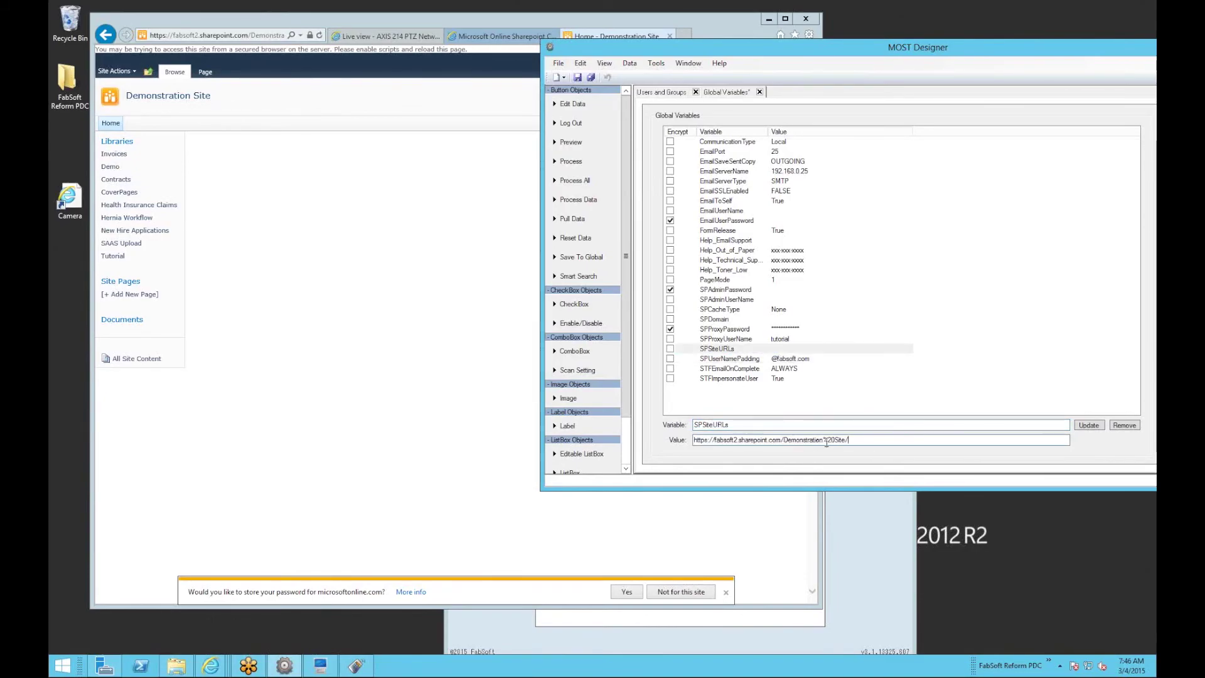